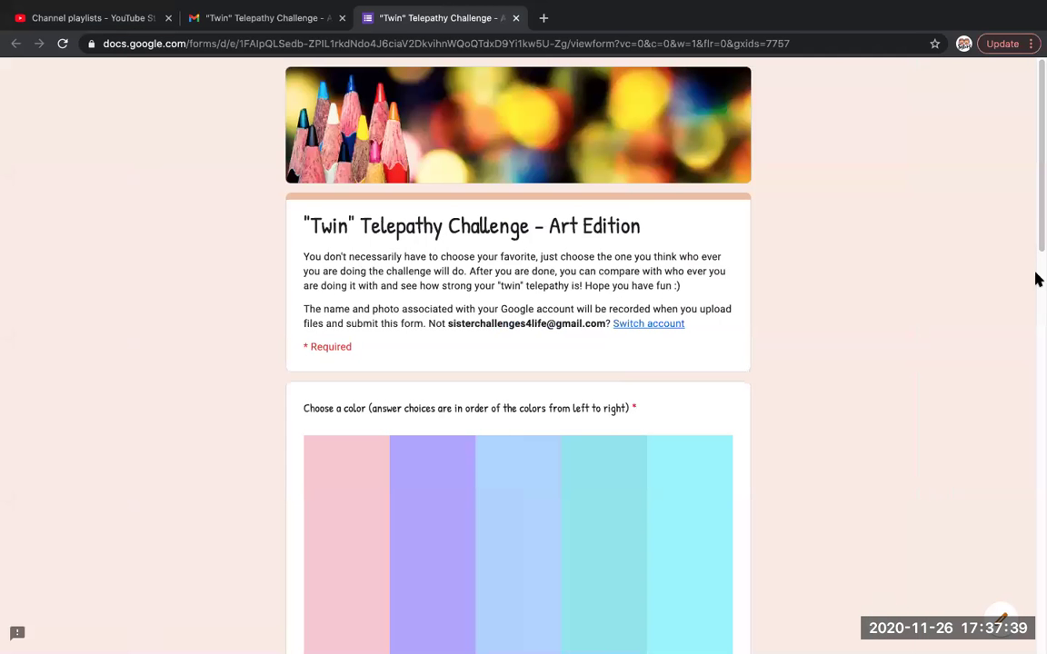
- Choose cyan as the answer to the colour question
{"action": "scroll", "coordinate": [1039, 263], "scroll_direction": "down", "scroll_amount": 1}
{"action": "scroll", "coordinate": [1038, 264], "scroll_direction": "down", "scroll_amount": 3}
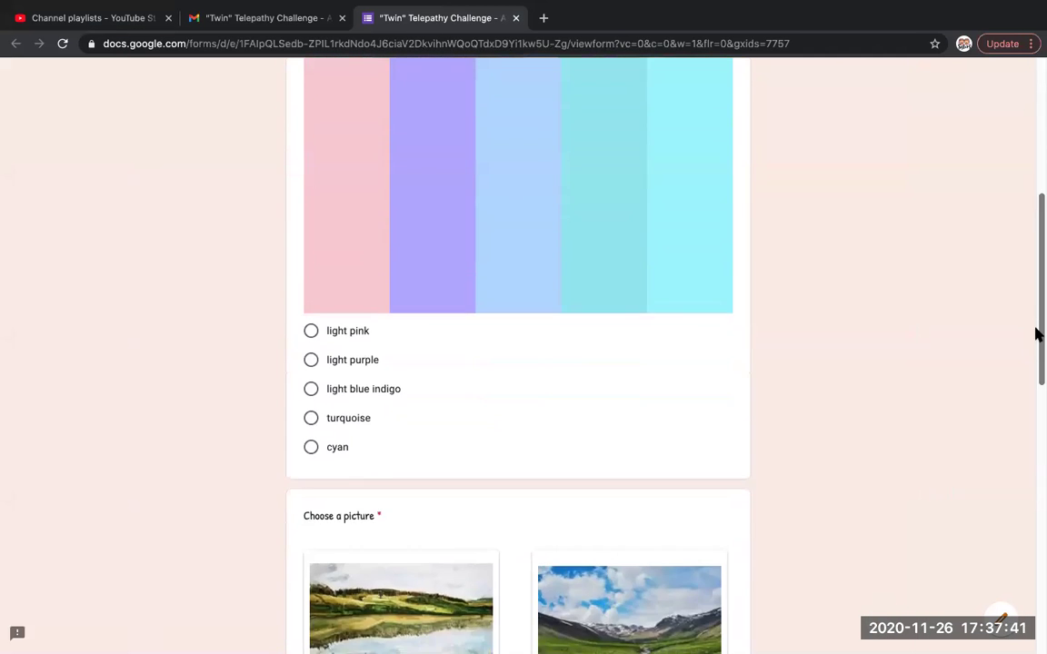
{"action": "scroll", "coordinate": [1039, 264], "scroll_direction": "up", "scroll_amount": 2}
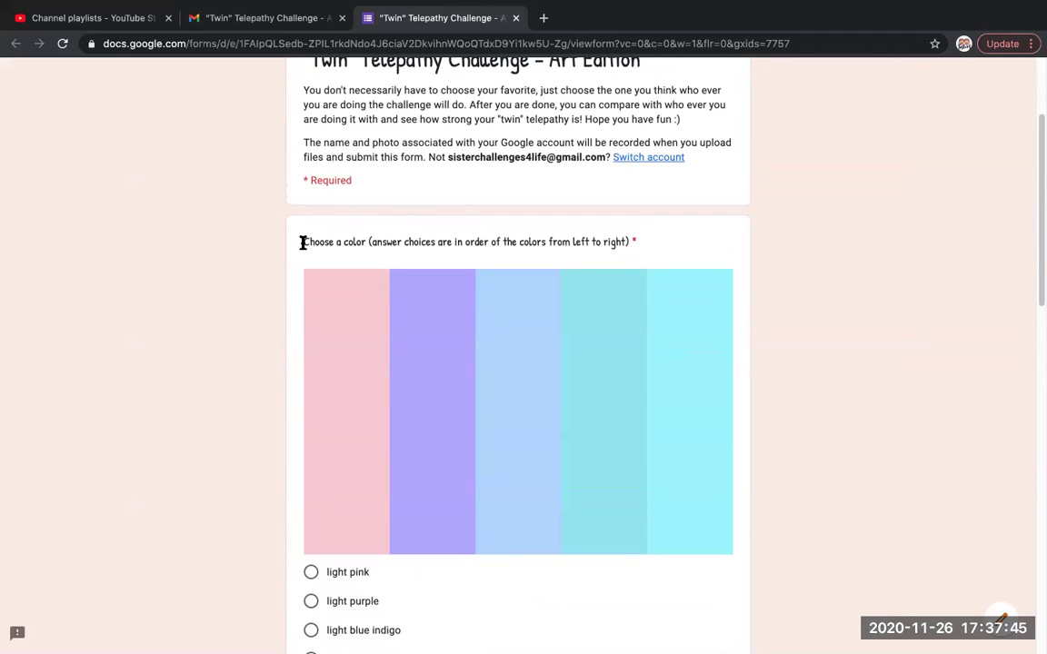
{"action": "left_click_drag", "start_coordinate": [302, 240], "coordinate": [388, 236]}
{"action": "left_click", "coordinate": [925, 332]}
{"action": "mouse_move", "coordinate": [1037, 283]}
{"action": "left_mouse_down"}
{"action": "mouse_move", "coordinate": [1038, 334]}
{"action": "mouse_move", "coordinate": [1038, 293]}
{"action": "left_mouse_up"}
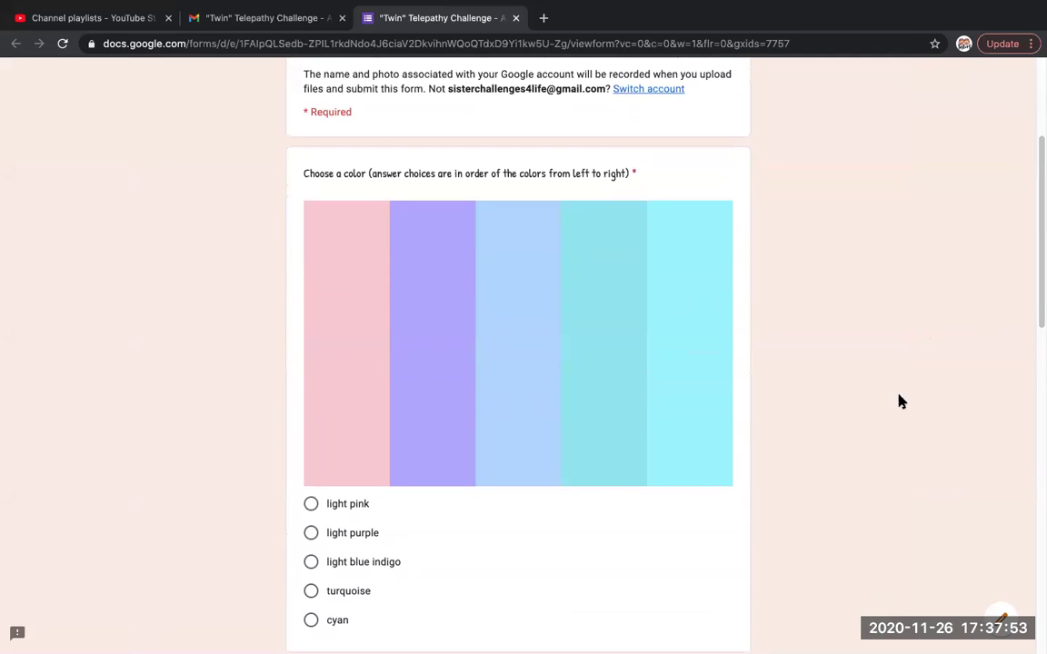
{"action": "mouse_move", "coordinate": [1038, 290]}
{"action": "left_mouse_down"}
{"action": "mouse_move", "coordinate": [1038, 316]}
{"action": "mouse_move", "coordinate": [1038, 277]}
{"action": "left_mouse_up"}
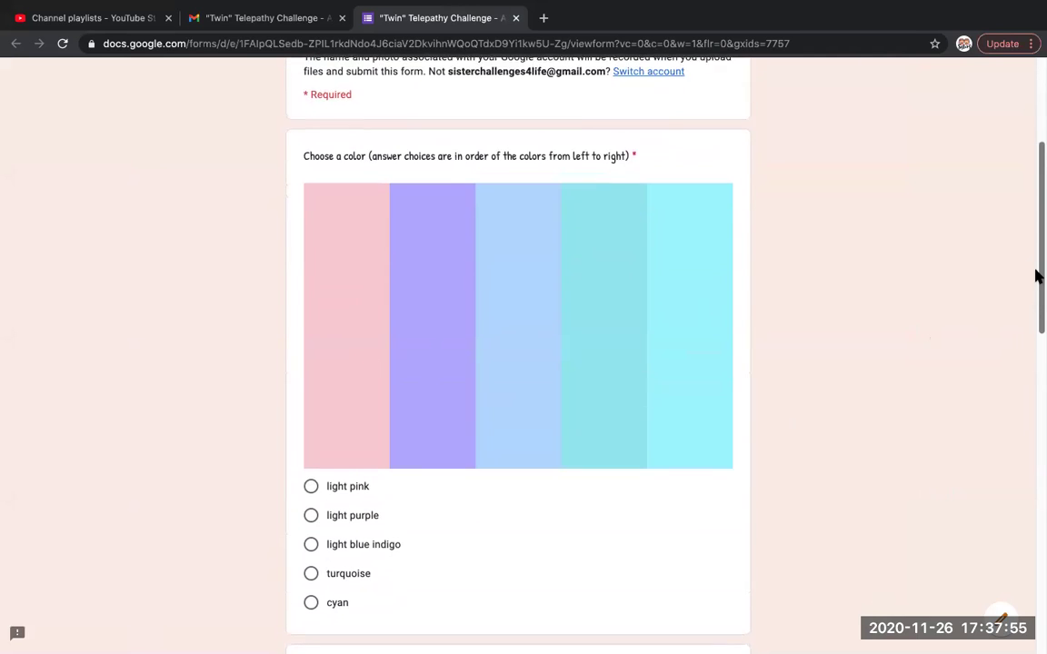
{"action": "scroll", "coordinate": [1038, 272], "scroll_direction": "up", "scroll_amount": 1}
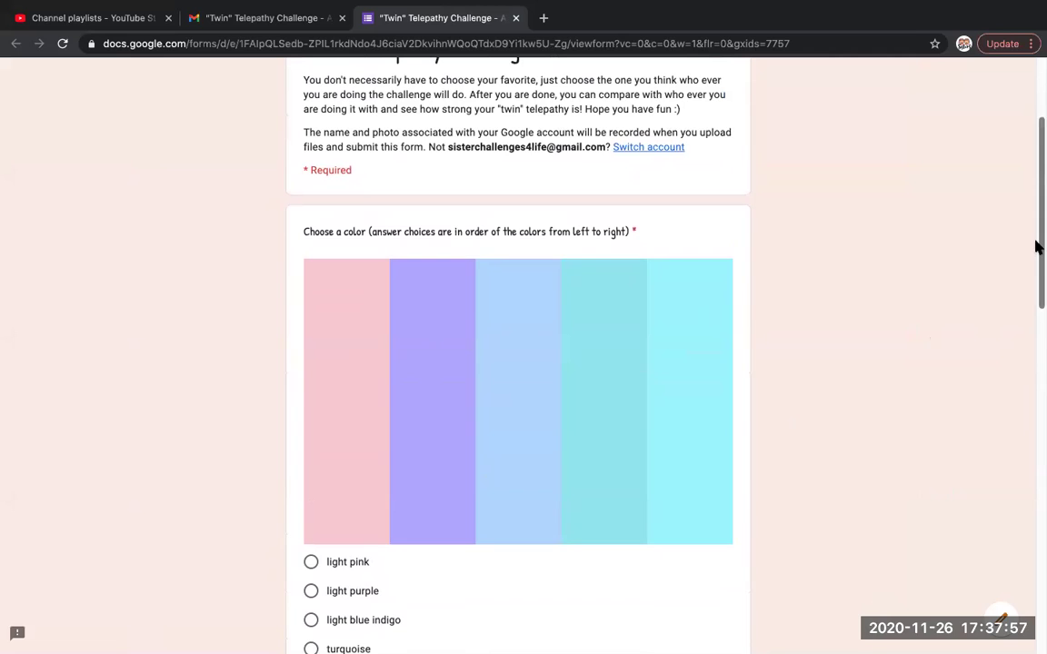
{"action": "left_click_drag", "start_coordinate": [1038, 247], "coordinate": [1038, 279]}
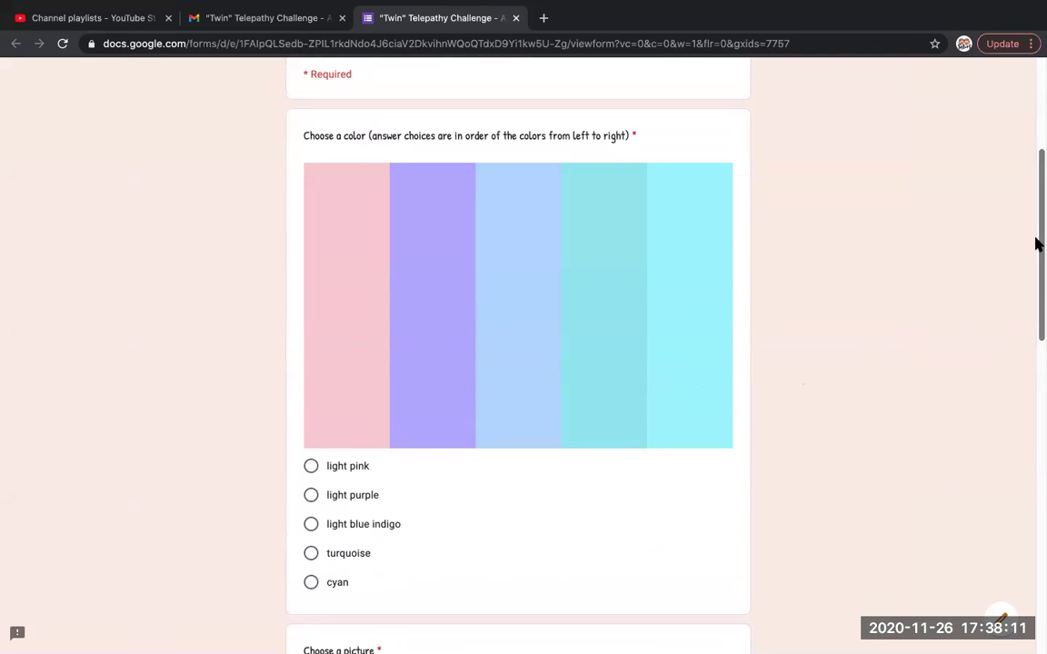
{"action": "mouse_move", "coordinate": [1037, 241]}
{"action": "left_mouse_down"}
{"action": "mouse_move", "coordinate": [1037, 274]}
{"action": "mouse_move", "coordinate": [1037, 241]}
{"action": "left_mouse_up"}
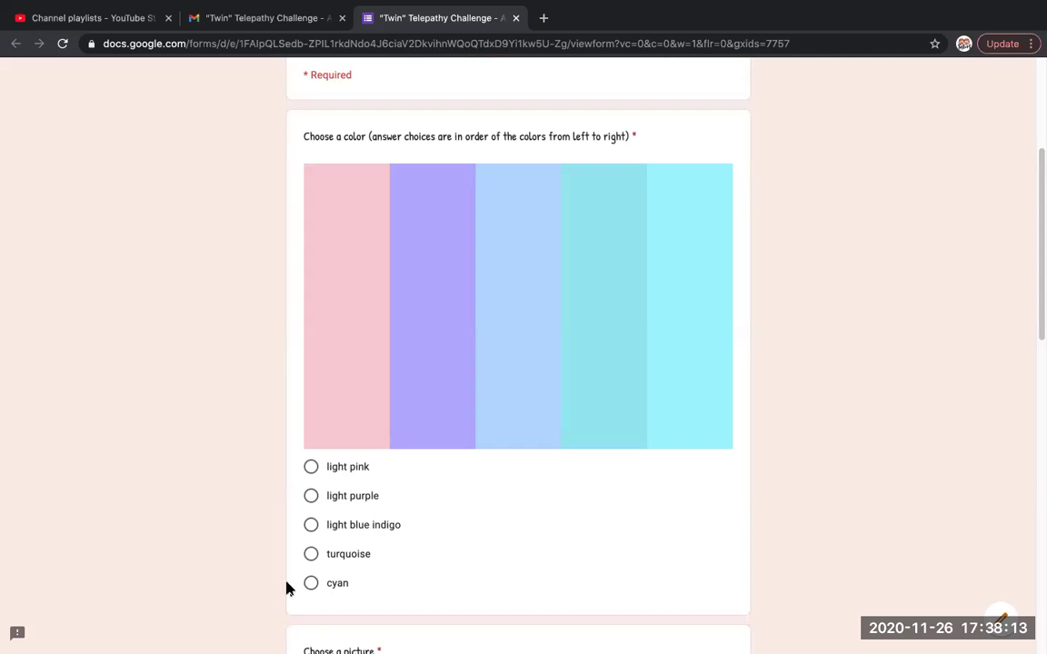
{"action": "left_click", "coordinate": [310, 583]}
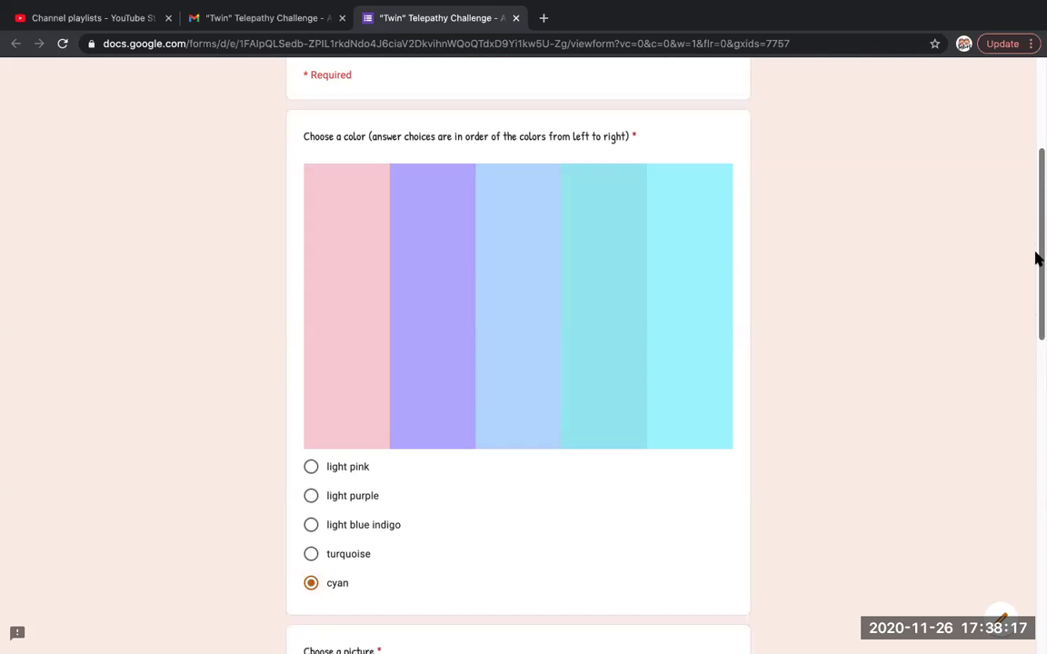
- Pick waterfall picture 3, after briefly trying pictures 1 and 2
{"action": "left_click_drag", "start_coordinate": [1036, 261], "coordinate": [1037, 421]}
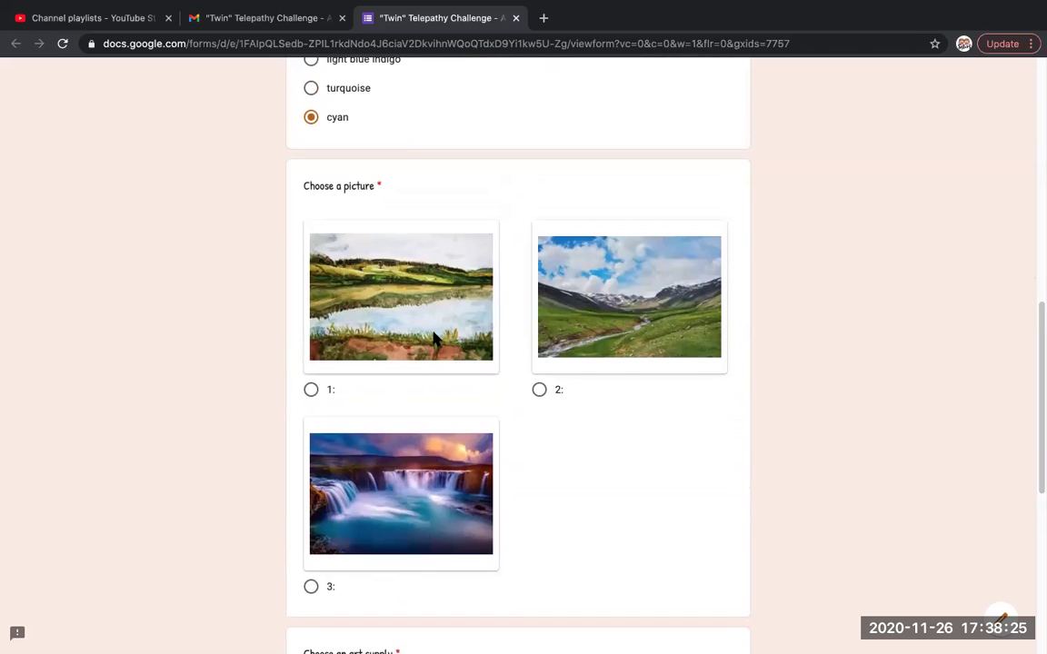
{"action": "left_click", "coordinate": [435, 338]}
{"action": "left_click", "coordinate": [550, 304]}
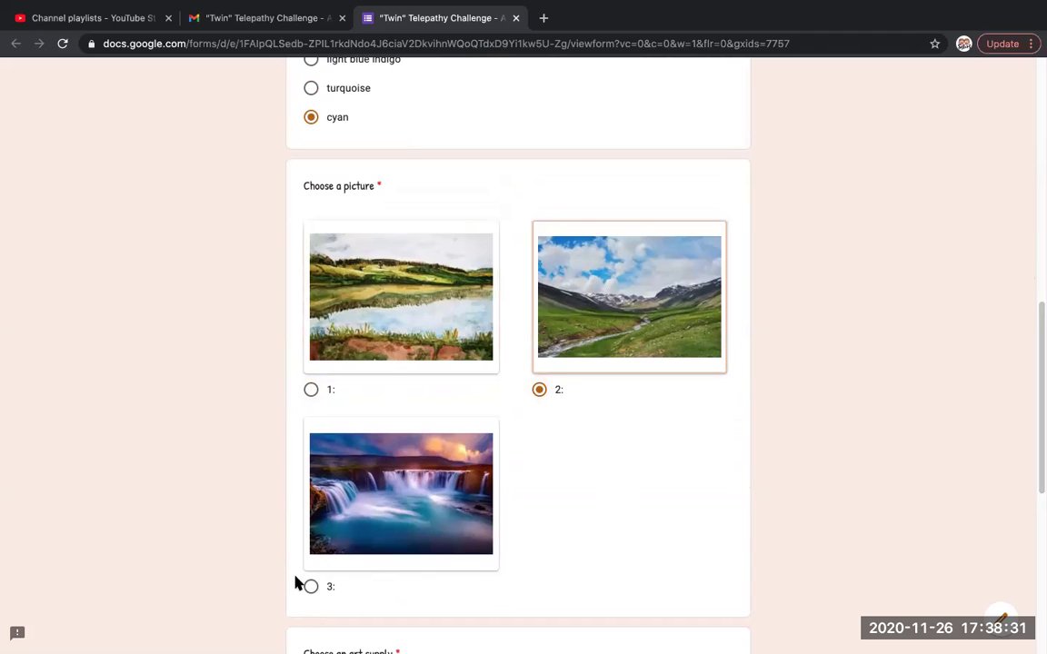
{"action": "left_click", "coordinate": [311, 588]}
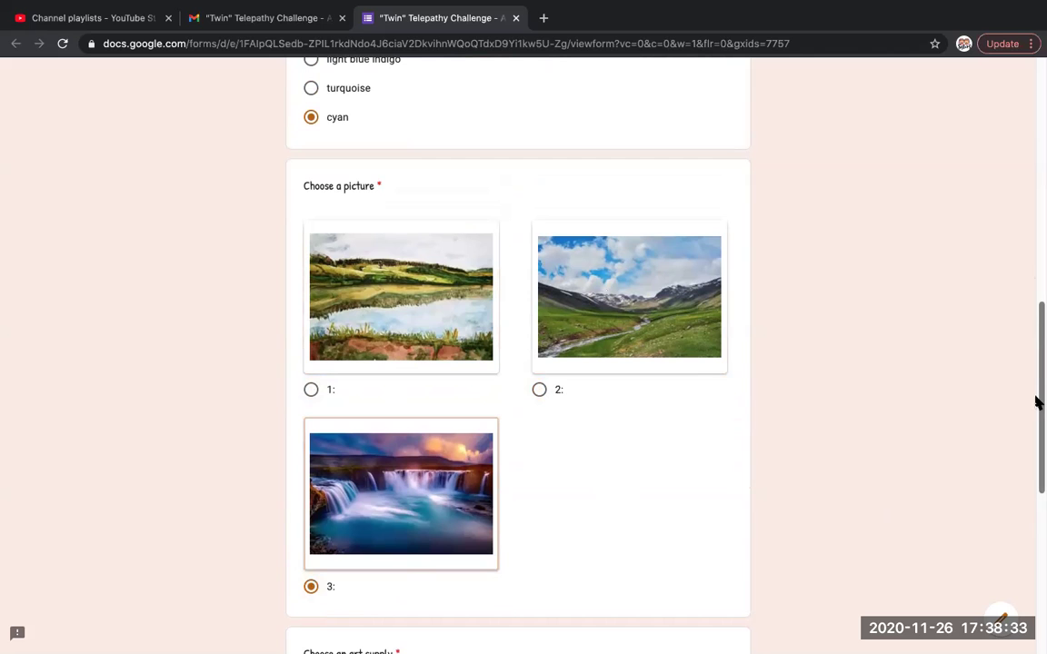
{"action": "left_click_drag", "start_coordinate": [1039, 415], "coordinate": [1035, 561]}
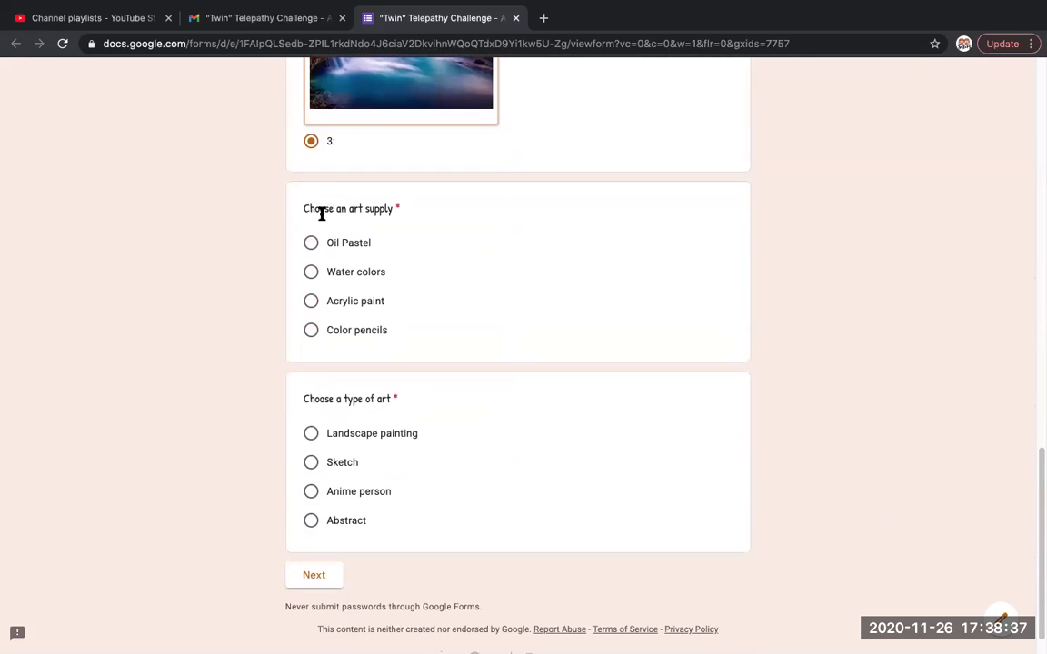
- Choose Water colors as the art supply and Landscape painting as the art type
{"action": "left_click_drag", "start_coordinate": [292, 216], "coordinate": [399, 222]}
{"action": "left_click", "coordinate": [435, 275]}
{"action": "left_click", "coordinate": [311, 276]}
{"action": "left_click", "coordinate": [312, 435]}
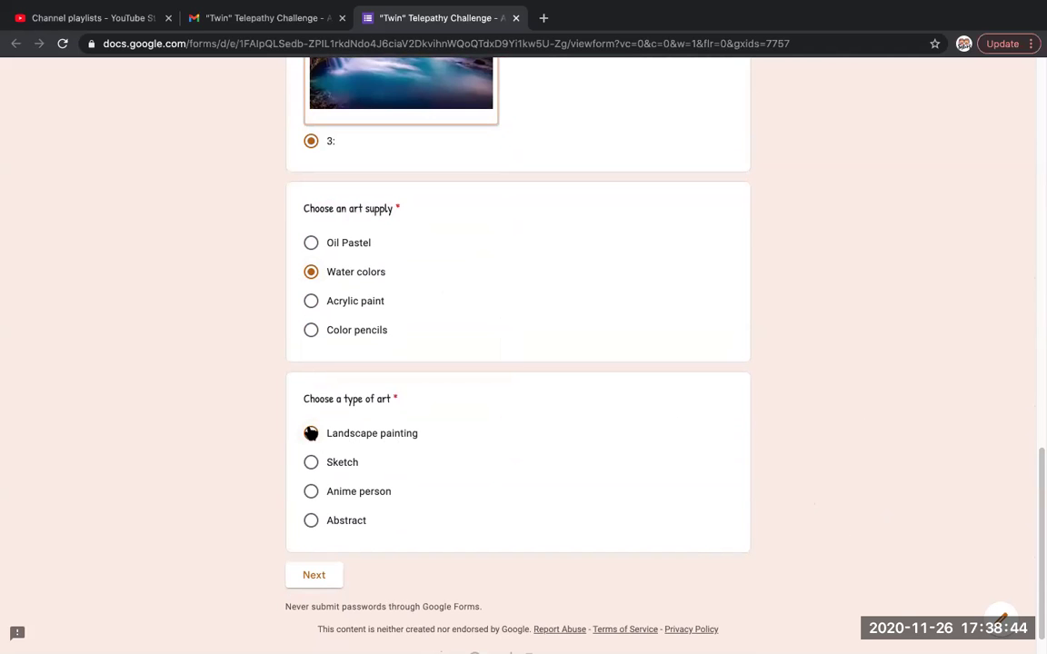
- Go to the Drawing Portion section and scroll to the pick-at-least-two colours checklist
{"action": "left_click", "coordinate": [330, 575]}
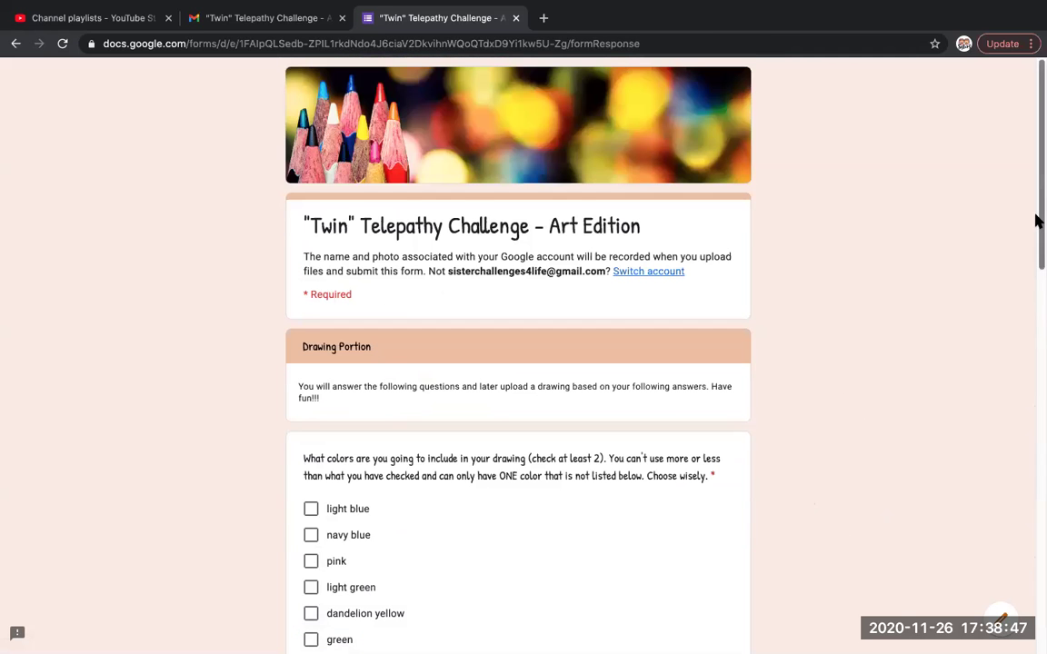
{"action": "mouse_move", "coordinate": [1037, 221]}
{"action": "left_mouse_down"}
{"action": "mouse_move", "coordinate": [1037, 257]}
{"action": "mouse_move", "coordinate": [1037, 225]}
{"action": "left_mouse_up"}
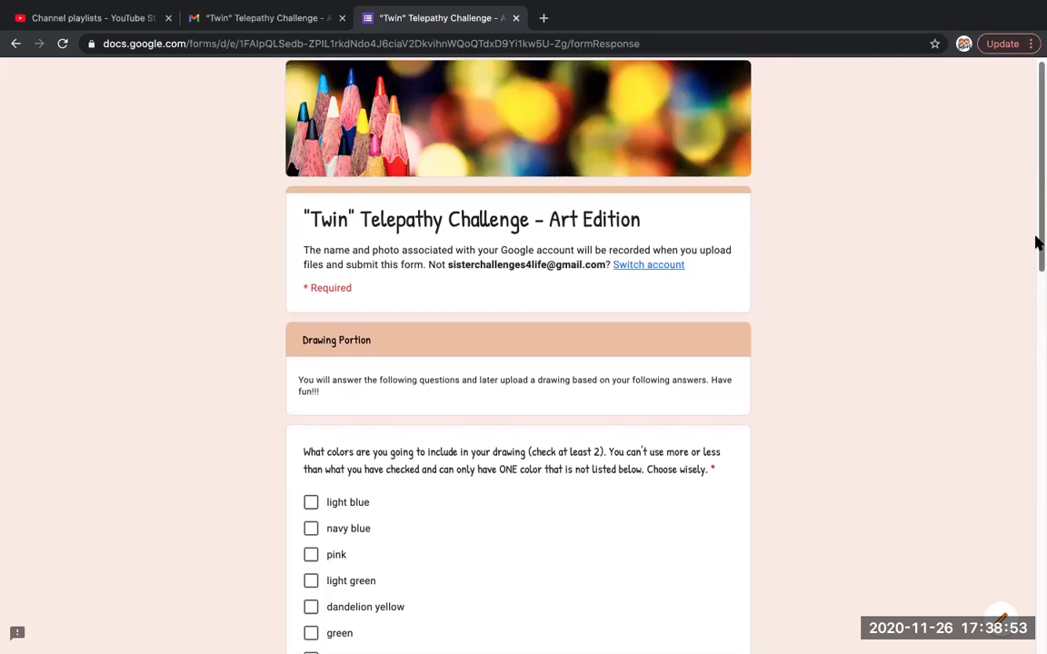
{"action": "mouse_move", "coordinate": [1037, 241]}
{"action": "left_mouse_down"}
{"action": "mouse_move", "coordinate": [1037, 359]}
{"action": "mouse_move", "coordinate": [1037, 320]}
{"action": "mouse_move", "coordinate": [1037, 343]}
{"action": "left_mouse_up"}
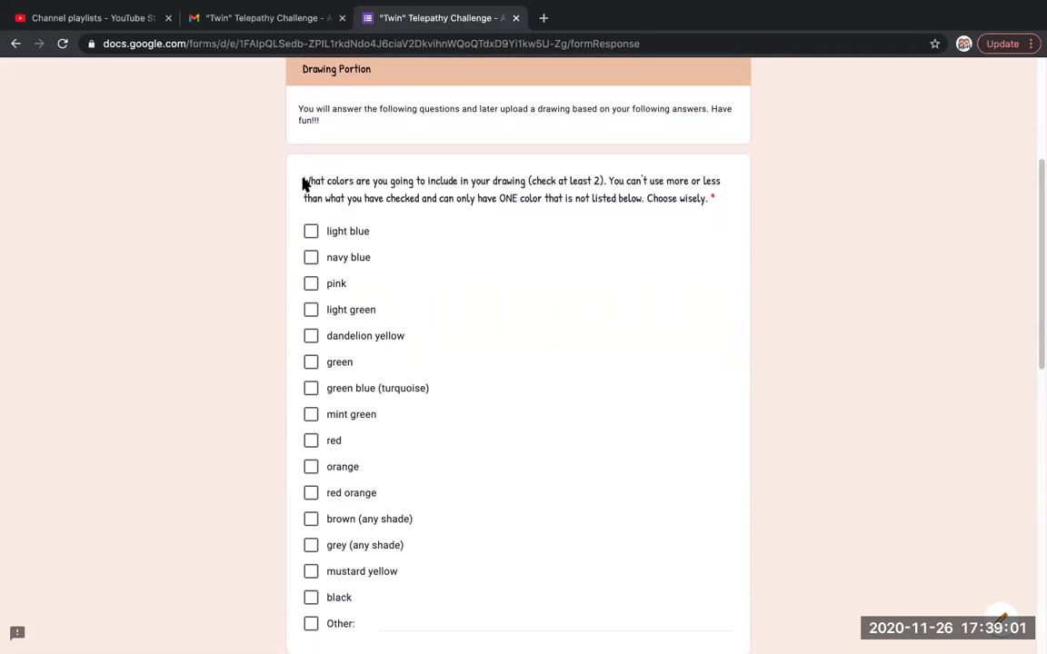
{"action": "left_click_drag", "start_coordinate": [304, 181], "coordinate": [544, 181]}
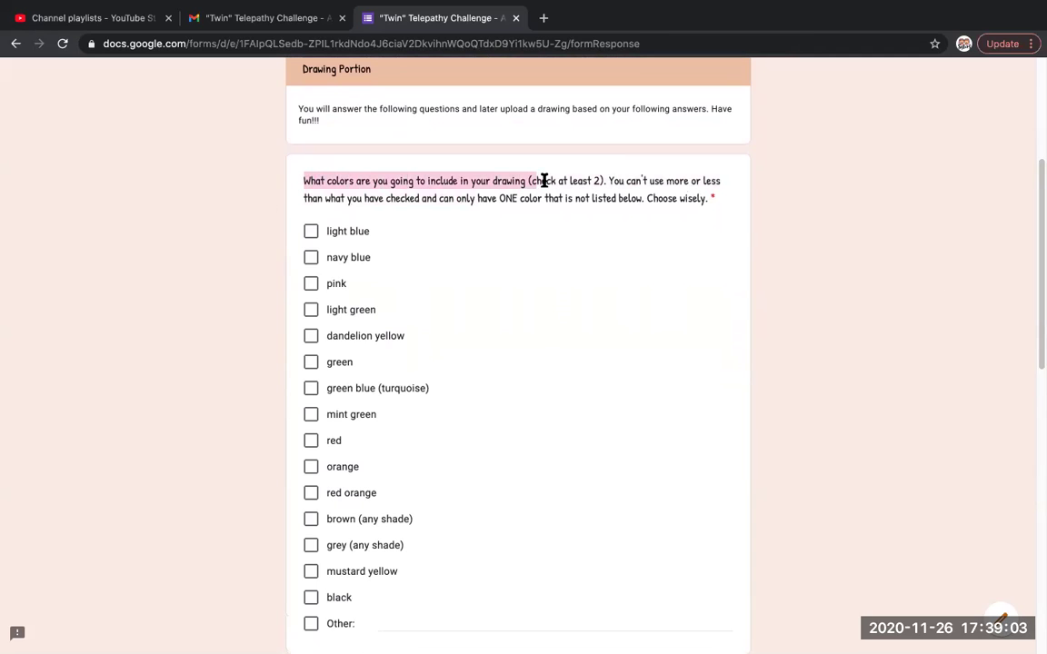
{"action": "left_click", "coordinate": [814, 249]}
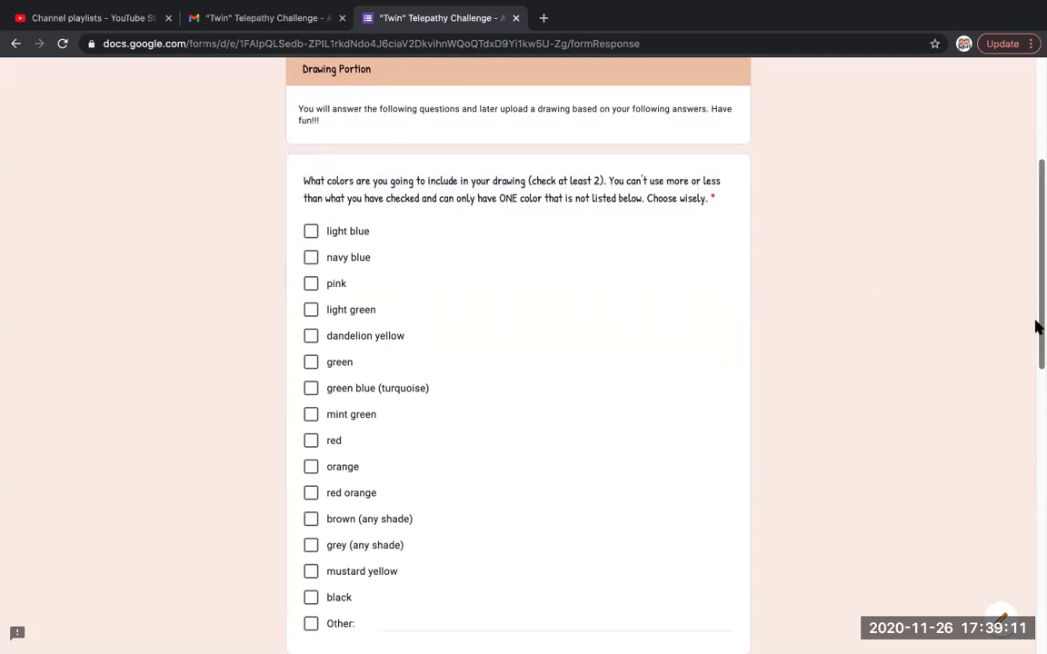
{"action": "left_click_drag", "start_coordinate": [1037, 329], "coordinate": [1037, 355]}
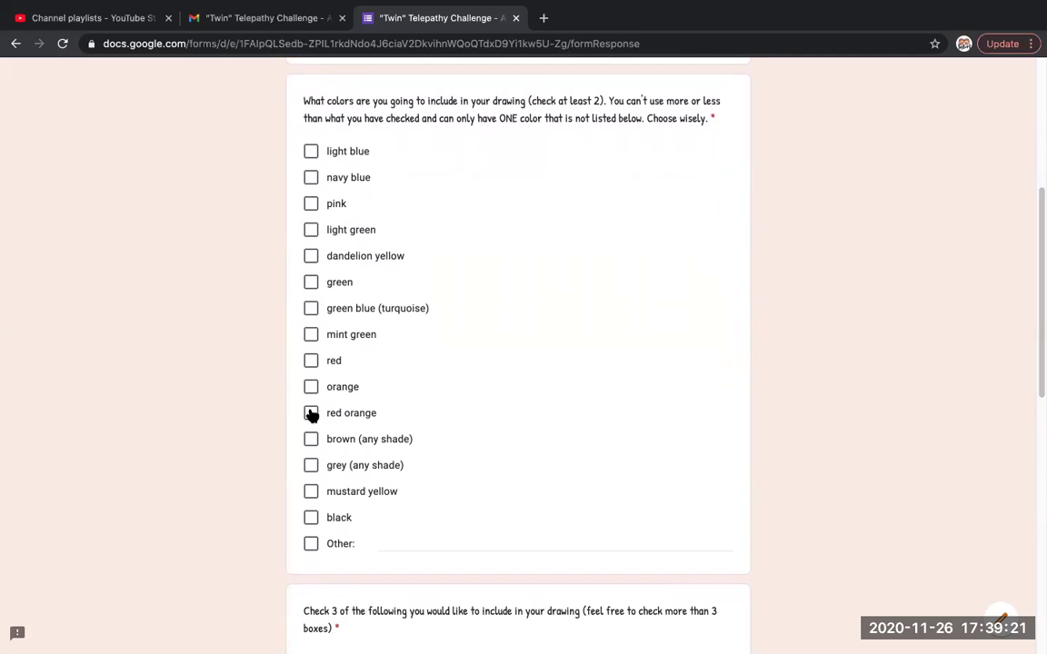
- Settle on red and mustard yellow as the drawing colours after trying orange and black
{"action": "left_click", "coordinate": [310, 360]}
{"action": "left_click", "coordinate": [311, 492]}
{"action": "left_click", "coordinate": [311, 491]}
{"action": "left_click", "coordinate": [311, 361]}
{"action": "left_click", "coordinate": [311, 361]}
{"action": "left_click", "coordinate": [309, 517]}
{"action": "left_click", "coordinate": [311, 491]}
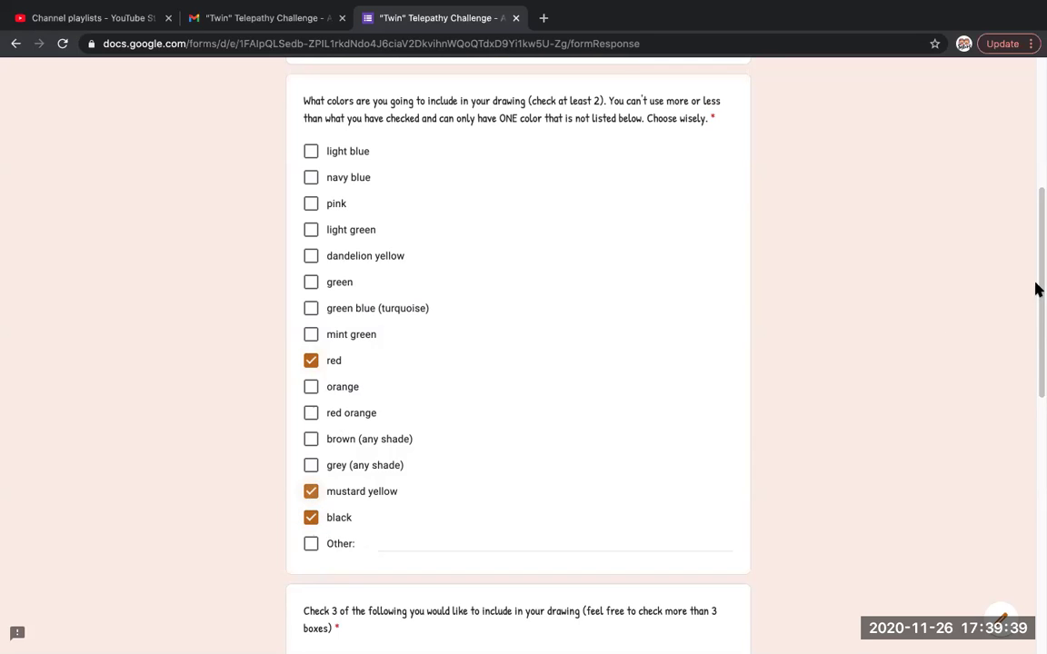
{"action": "left_click", "coordinate": [310, 520]}
{"action": "left_click", "coordinate": [496, 542]}
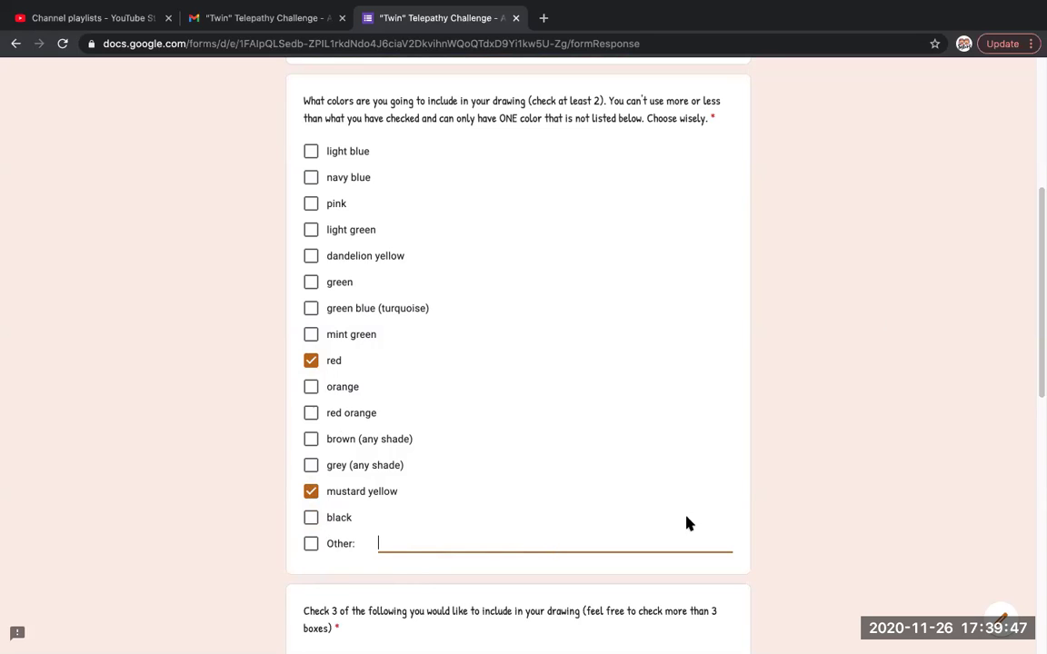
{"action": "left_click", "coordinate": [311, 492]}
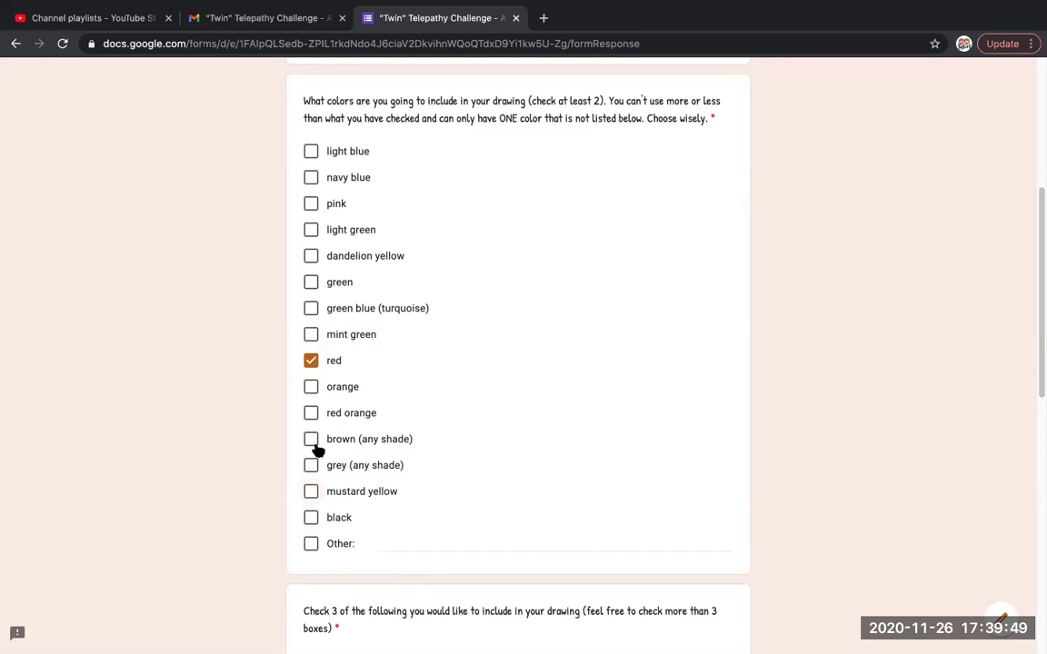
{"action": "left_click", "coordinate": [311, 386]}
{"action": "left_click", "coordinate": [311, 517]}
{"action": "left_click", "coordinate": [311, 491]}
{"action": "left_click", "coordinate": [311, 387]}
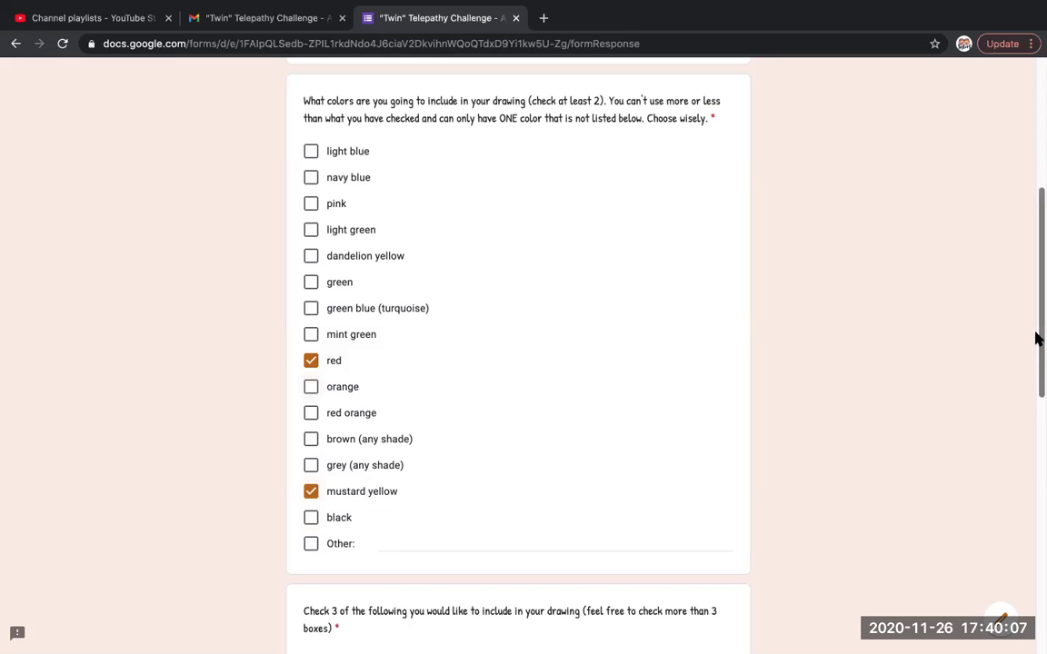
- Toggle black in the colours, then tick mountain and sunset as drawing elements
{"action": "scroll", "coordinate": [1036, 345], "scroll_direction": "down", "scroll_amount": 1}
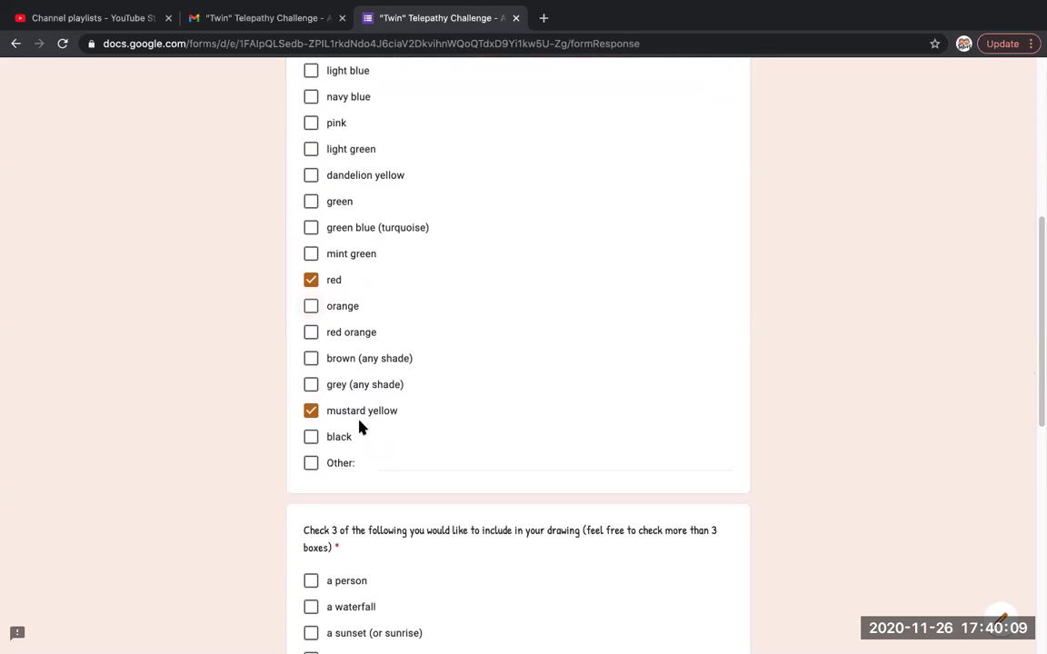
{"action": "left_click", "coordinate": [311, 438]}
{"action": "left_click_drag", "start_coordinate": [1035, 367], "coordinate": [1035, 474]}
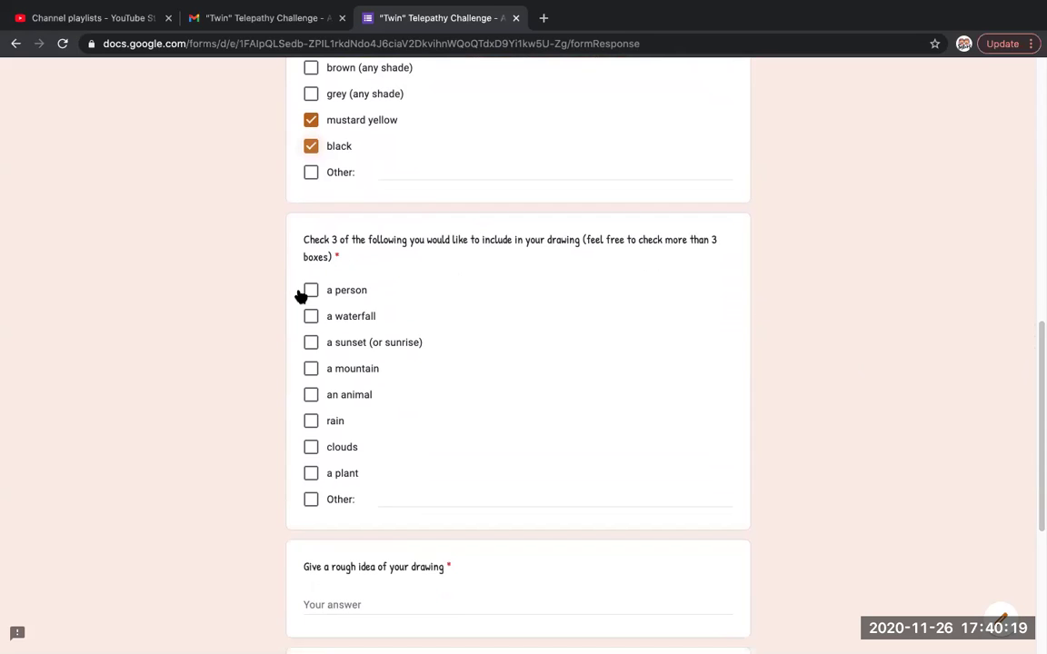
{"action": "left_click", "coordinate": [310, 369]}
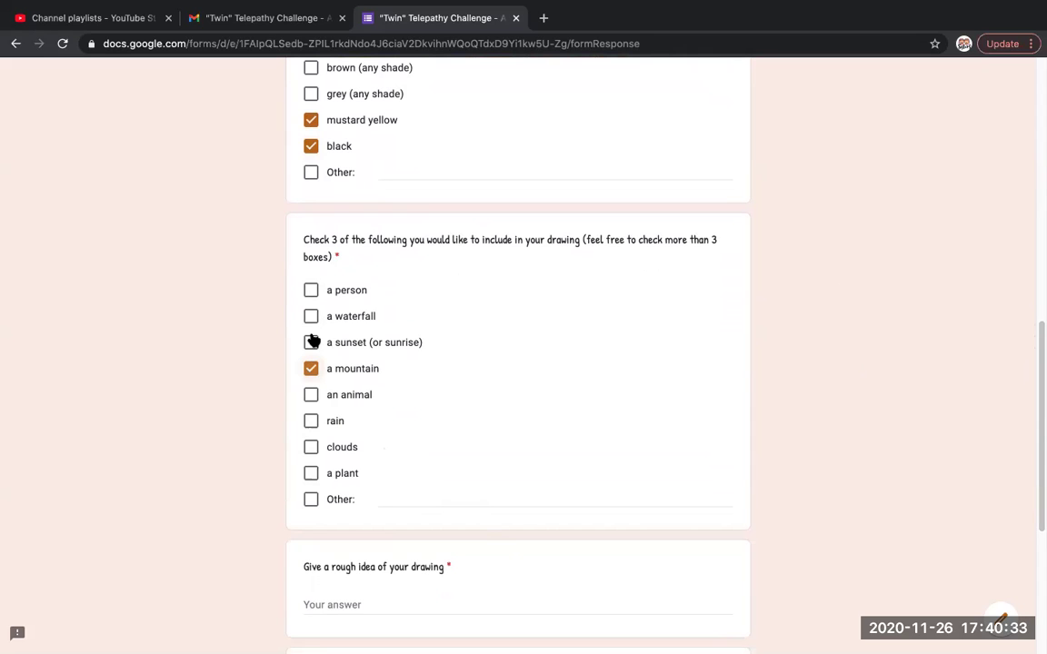
{"action": "left_click", "coordinate": [314, 345]}
- Tick Other and enter 'stars' as an extra drawing element
{"action": "left_click", "coordinate": [498, 494]}
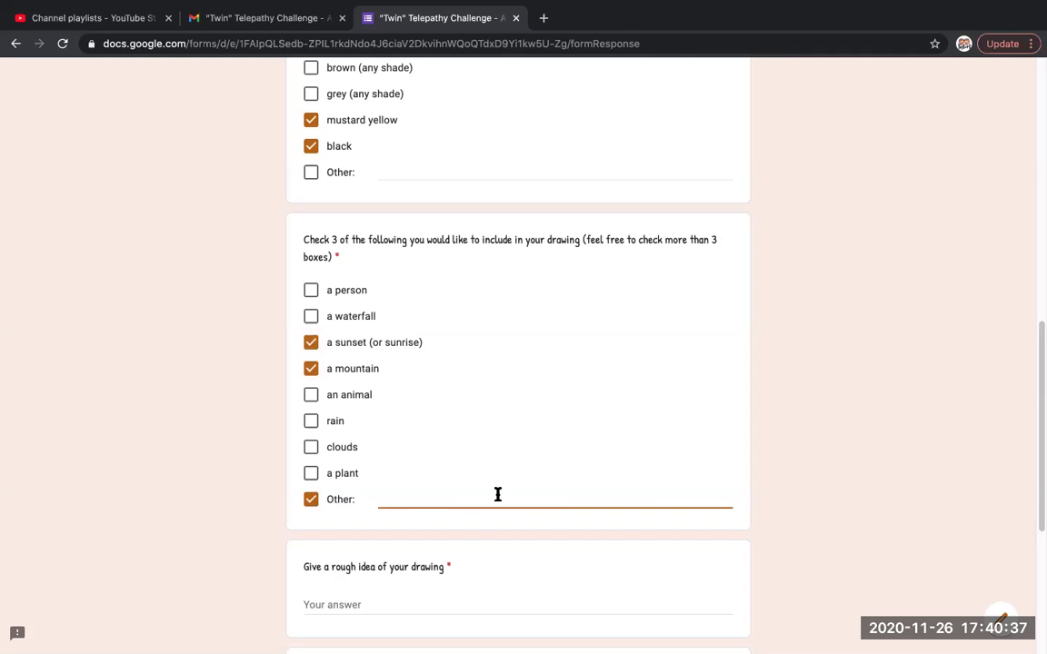
{"action": "type", "text": "sy"}
{"action": "type", "text": "tars"}
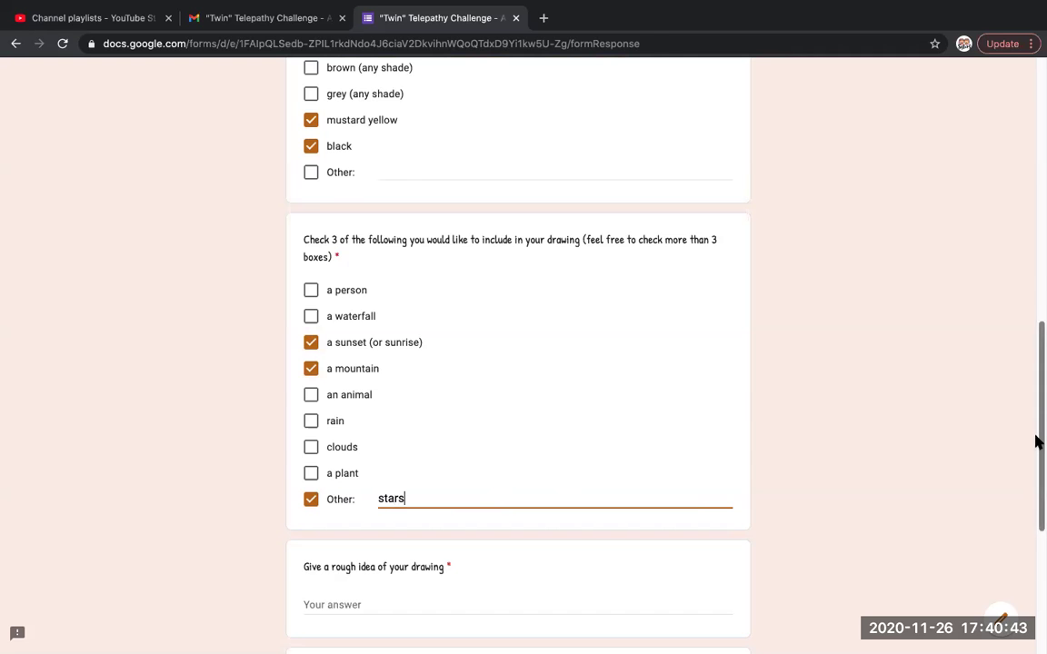
{"action": "left_click_drag", "start_coordinate": [1036, 437], "coordinate": [1035, 566]}
{"action": "left_click", "coordinate": [349, 265]}
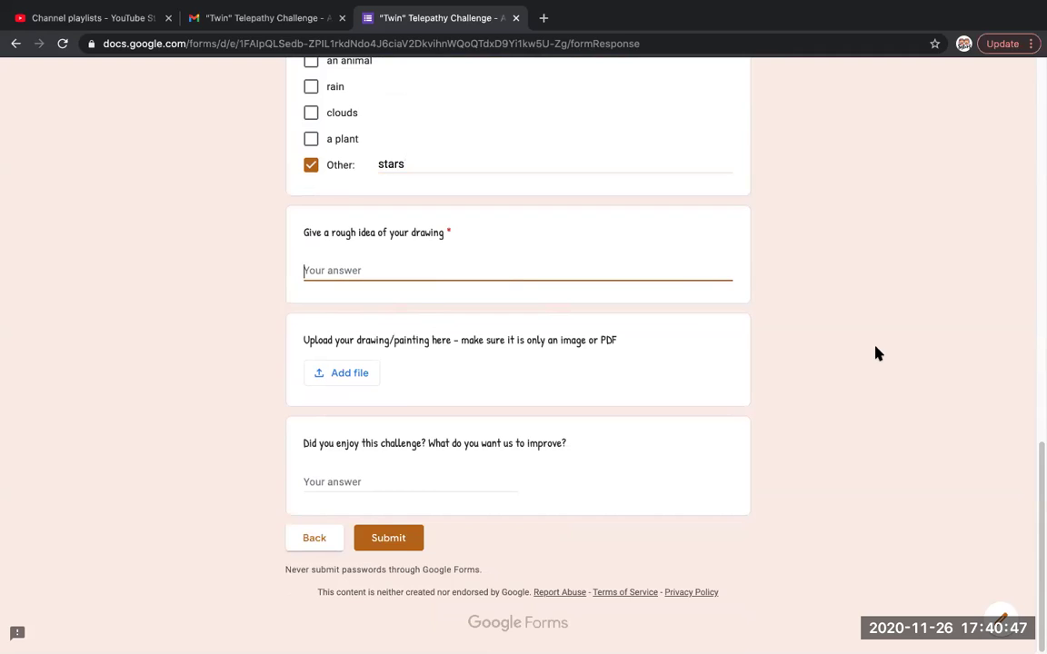
- Describe the drawing as 'instead of drawing the i'm going to splash paint for the stars'
{"action": "type", "text": "instead of dra"}
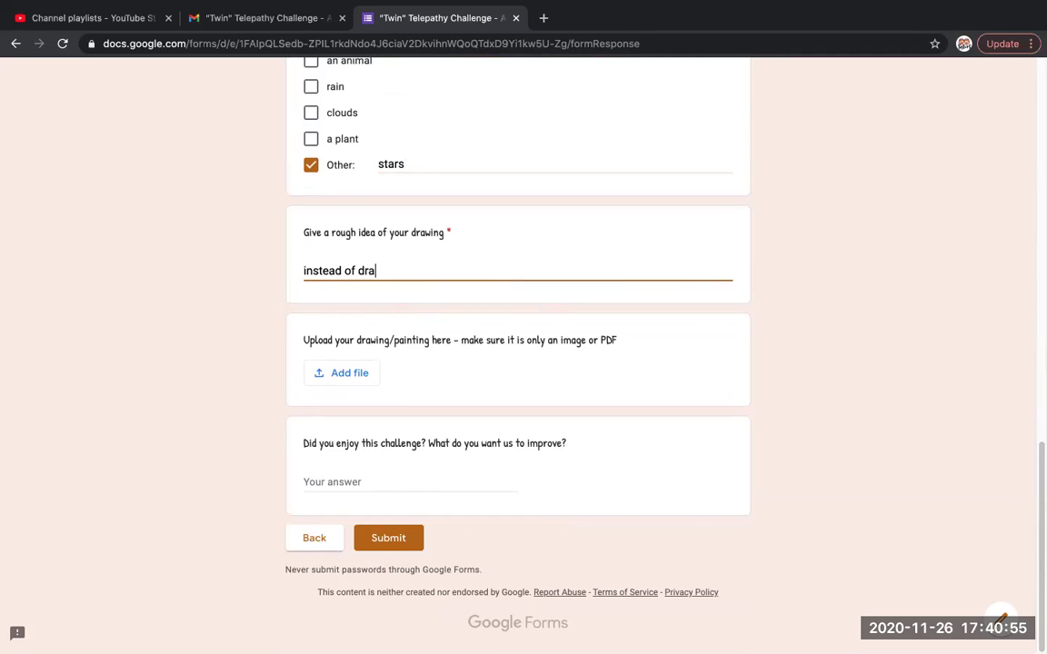
{"action": "type", "text": "wing "}
{"action": "type", "text": "the "}
{"action": "type", "text": "spl"}
{"action": "key", "text": "BackSpace"}
{"action": "key", "text": "BackSpace"}
{"action": "key", "text": "BackSpace"}
{"action": "type", "text": "i'm "}
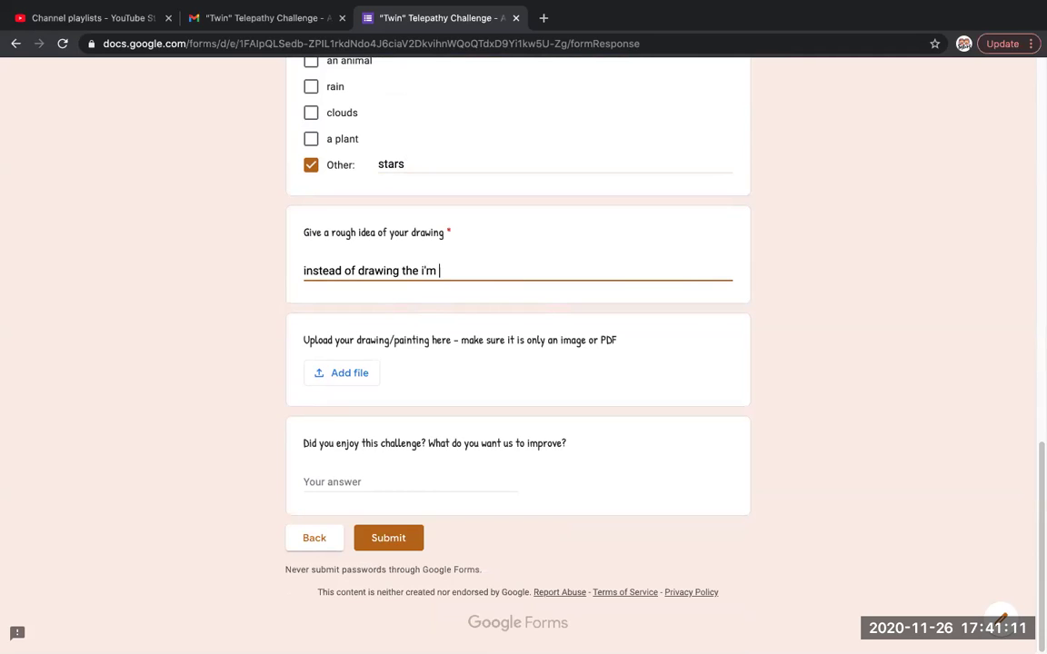
{"action": "type", "text": "going to splash "}
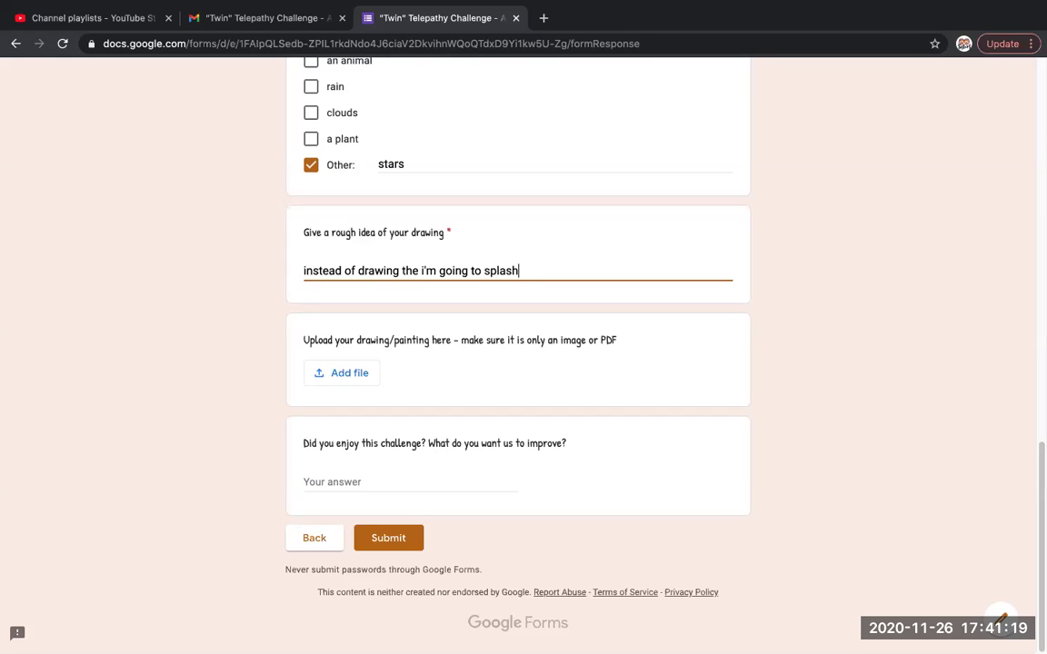
{"action": "type", "text": "paint for the st"}
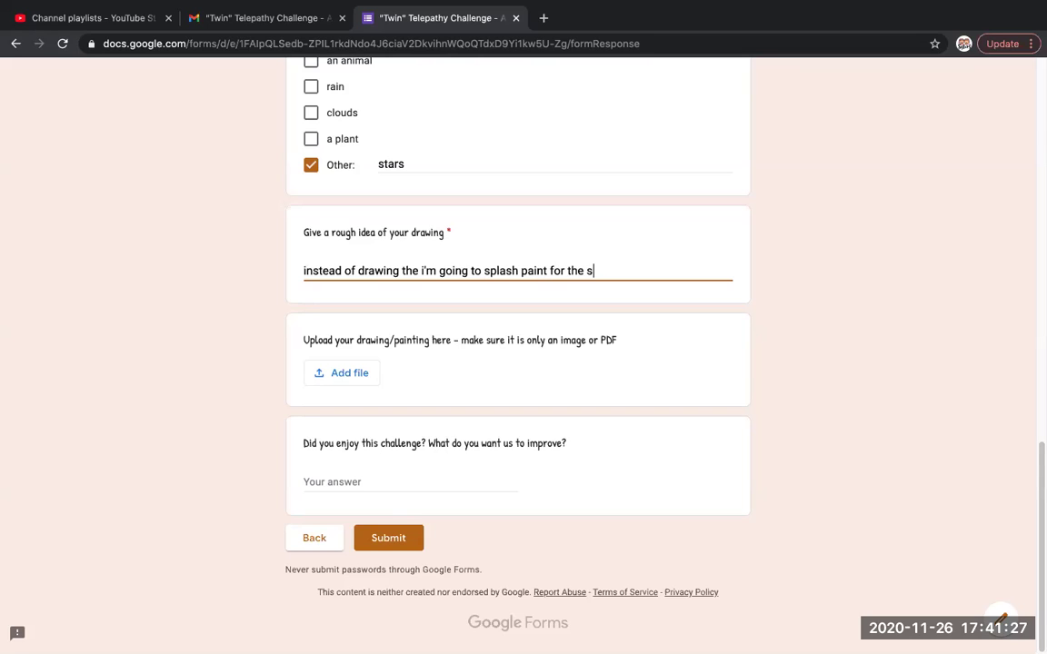
{"action": "type", "text": "ars"}
- Upload 'Photo on 11-26-20 at 5.26 PM.jpg' as the painting photo
{"action": "mouse_move", "coordinate": [96, 7]}
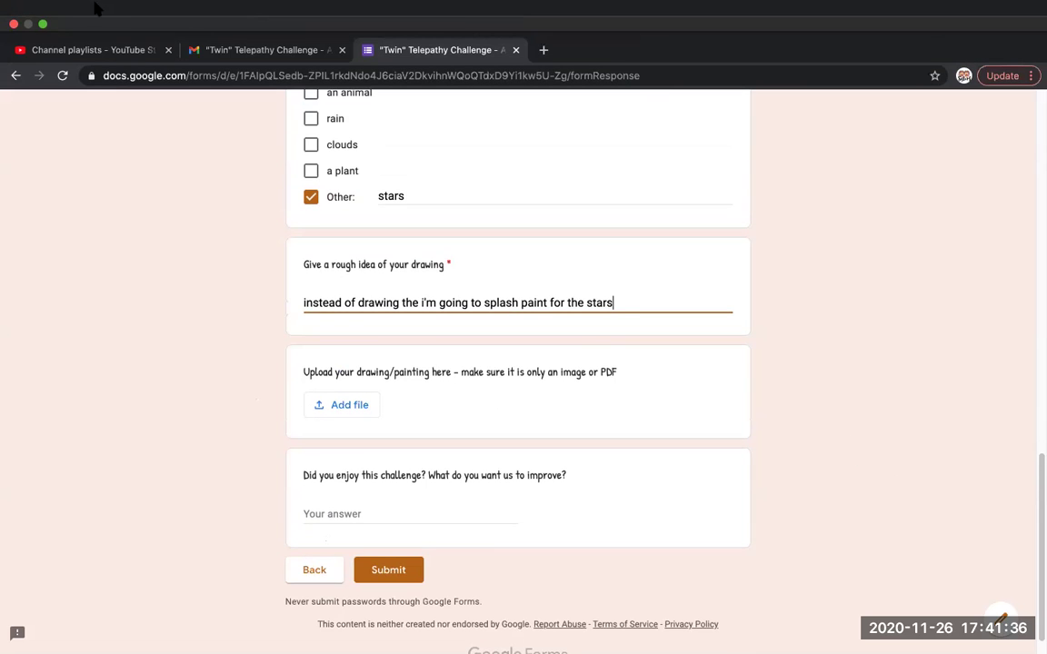
{"action": "left_click", "coordinate": [42, 24]}
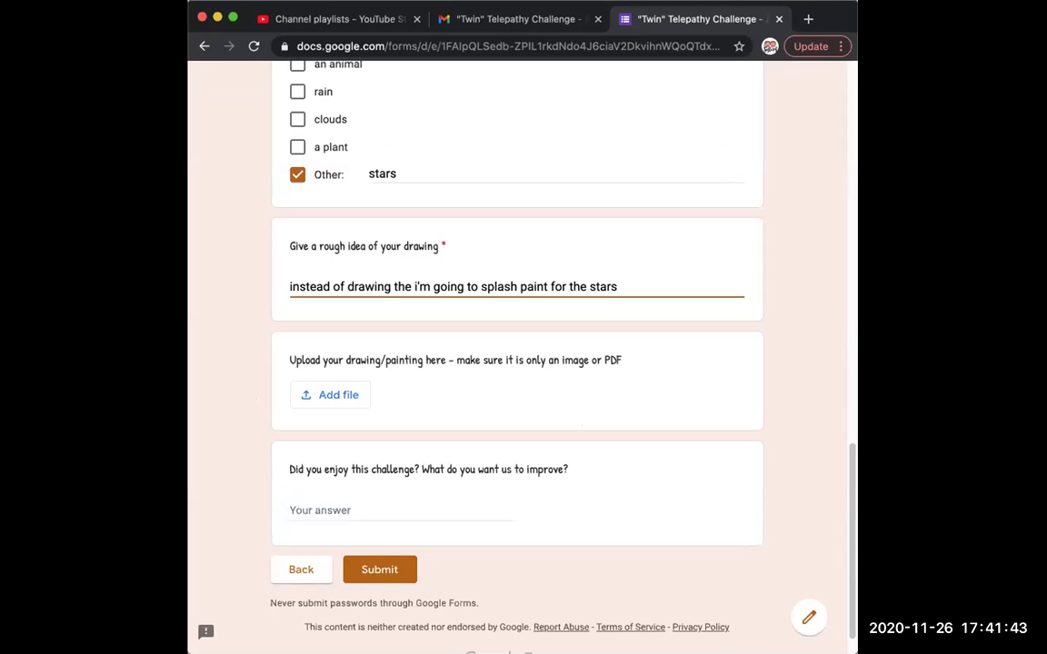
{"action": "key", "text": "super+Tab"}
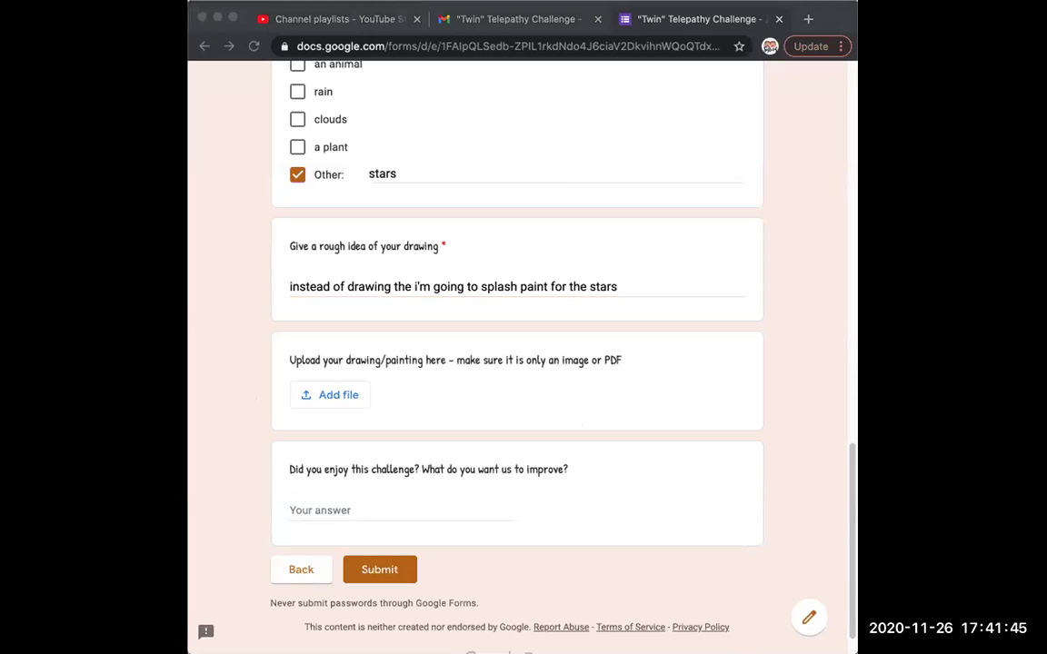
{"action": "key", "text": "super+Tab"}
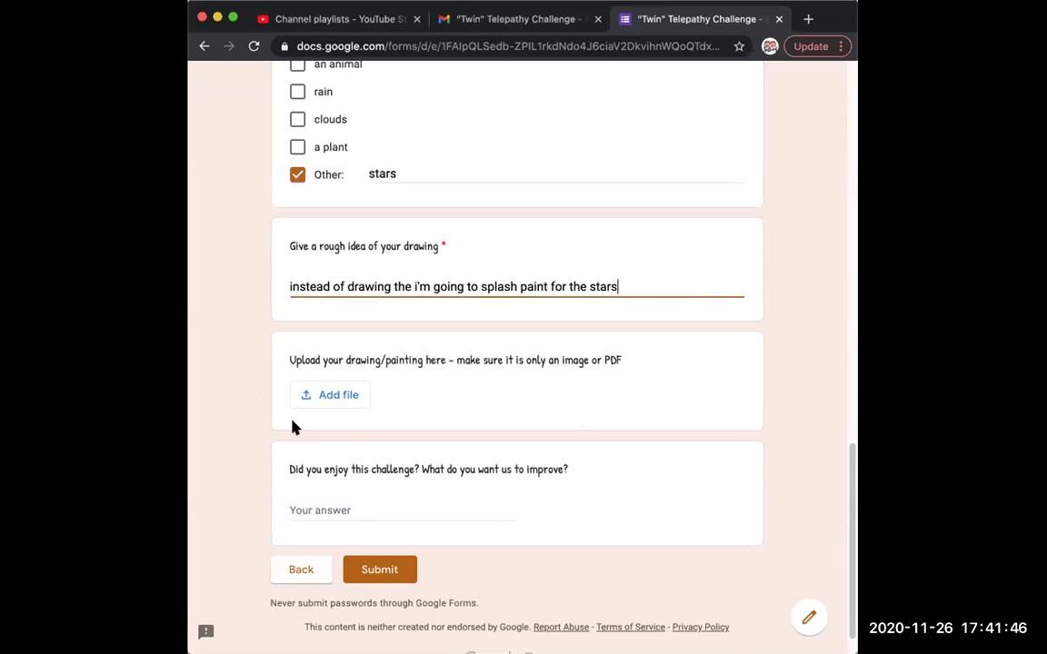
{"action": "left_click", "coordinate": [351, 407]}
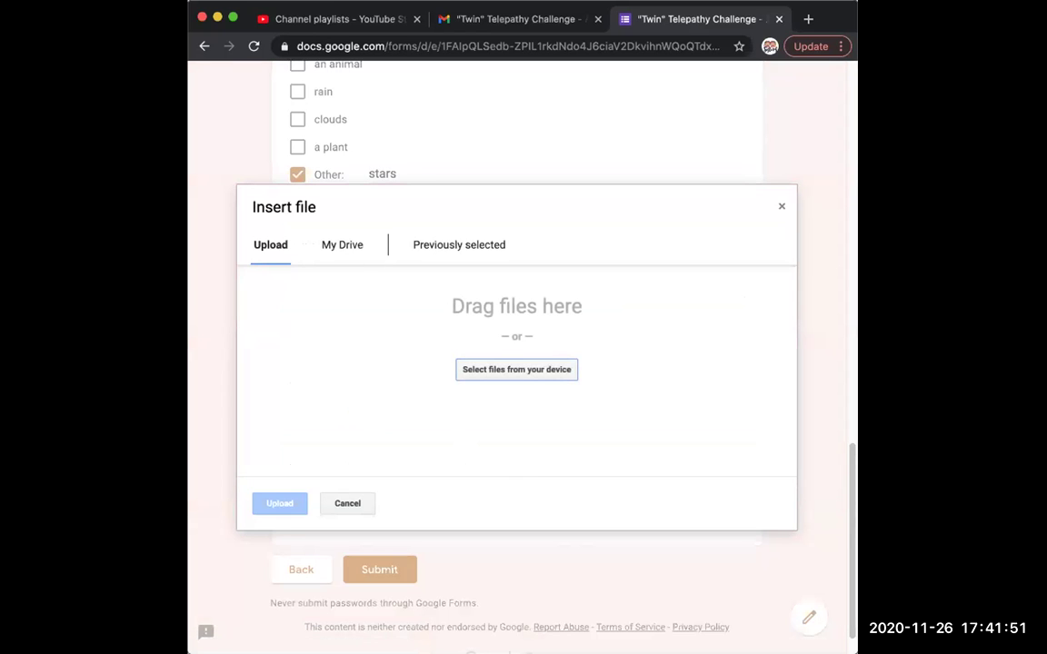
{"action": "key", "text": "super+Tab"}
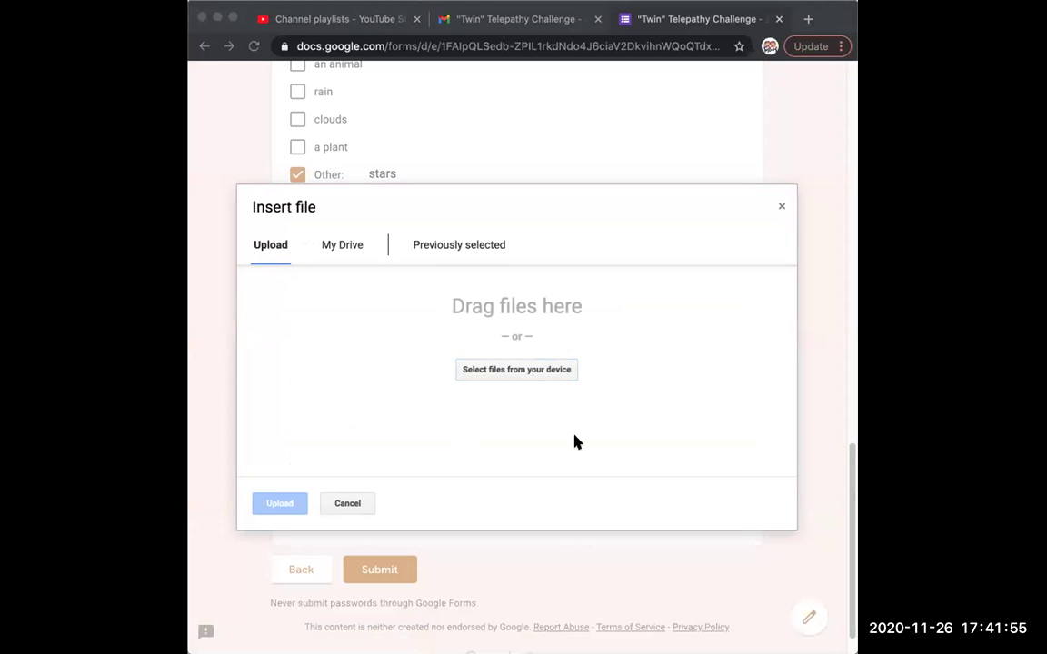
{"action": "left_click_drag", "start_coordinate": [515, 388], "coordinate": [292, 388]}
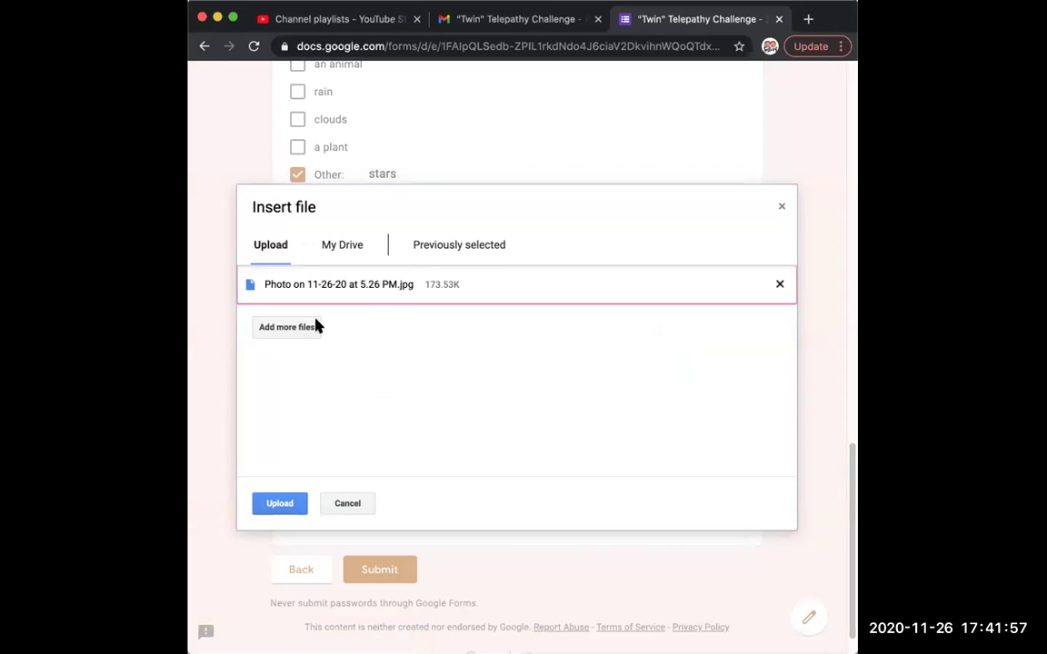
{"action": "left_click", "coordinate": [281, 503]}
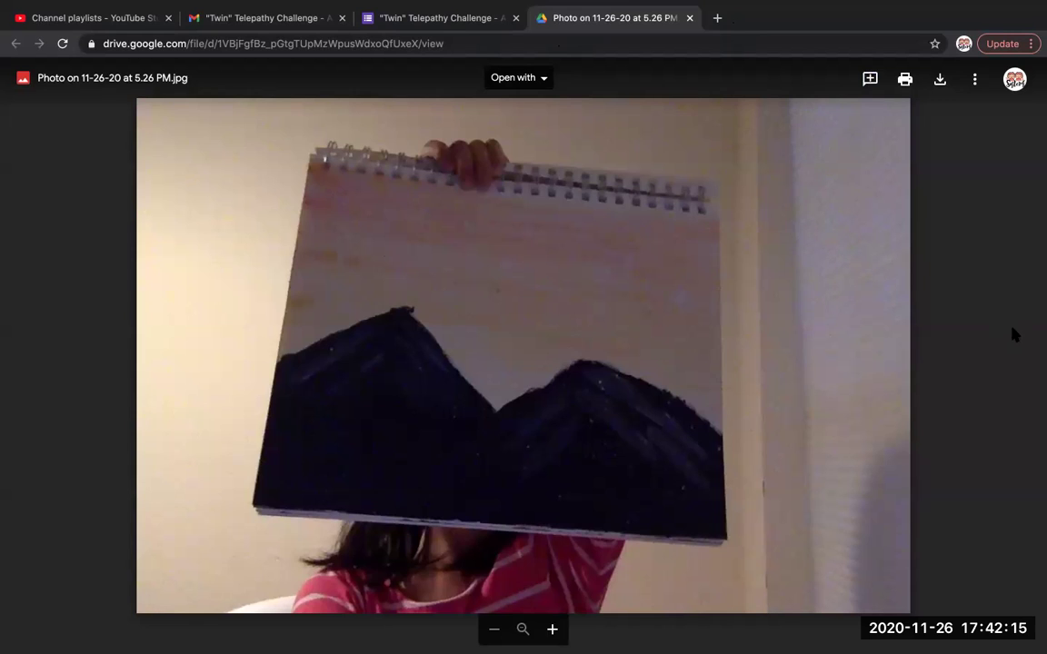
- Close the Drive photo preview and return to the form's feedback question
{"action": "left_click", "coordinate": [426, 19]}
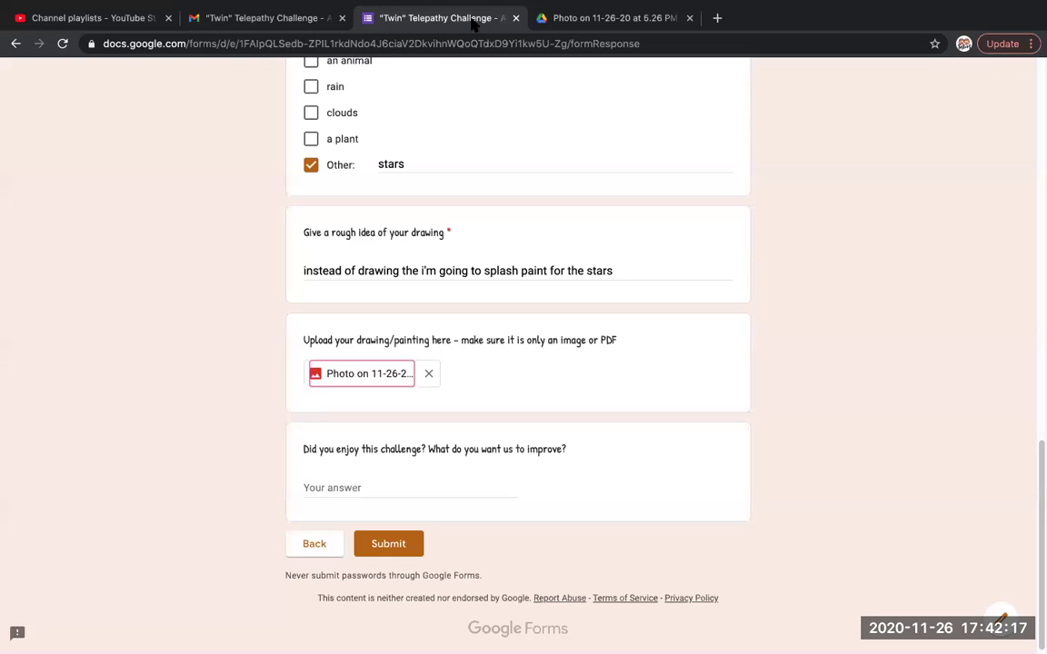
{"action": "left_click", "coordinate": [689, 18]}
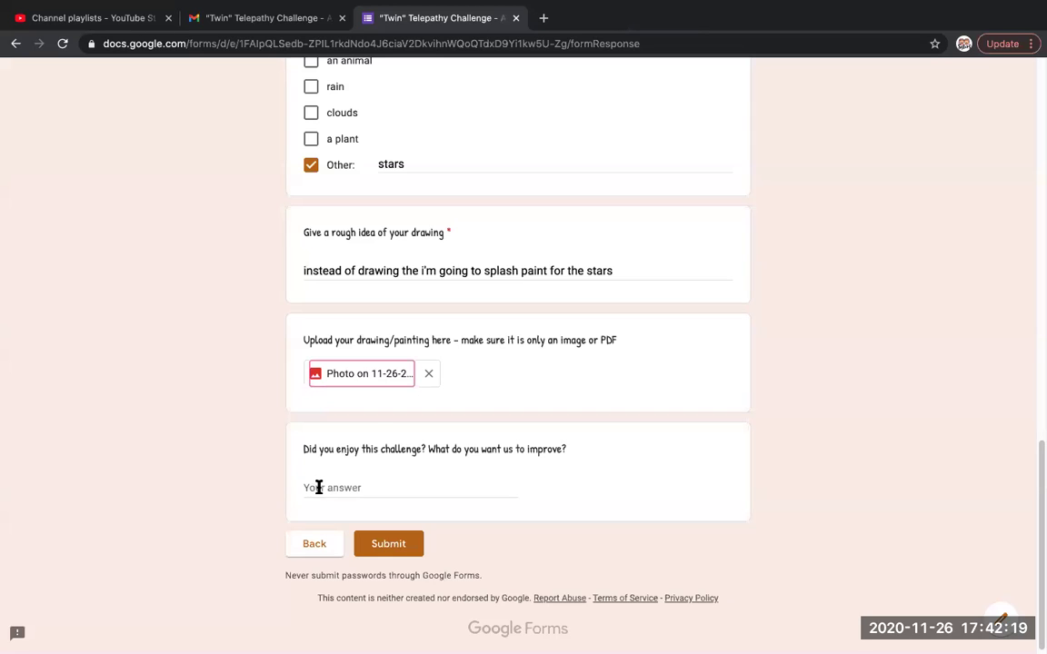
{"action": "left_click", "coordinate": [318, 488]}
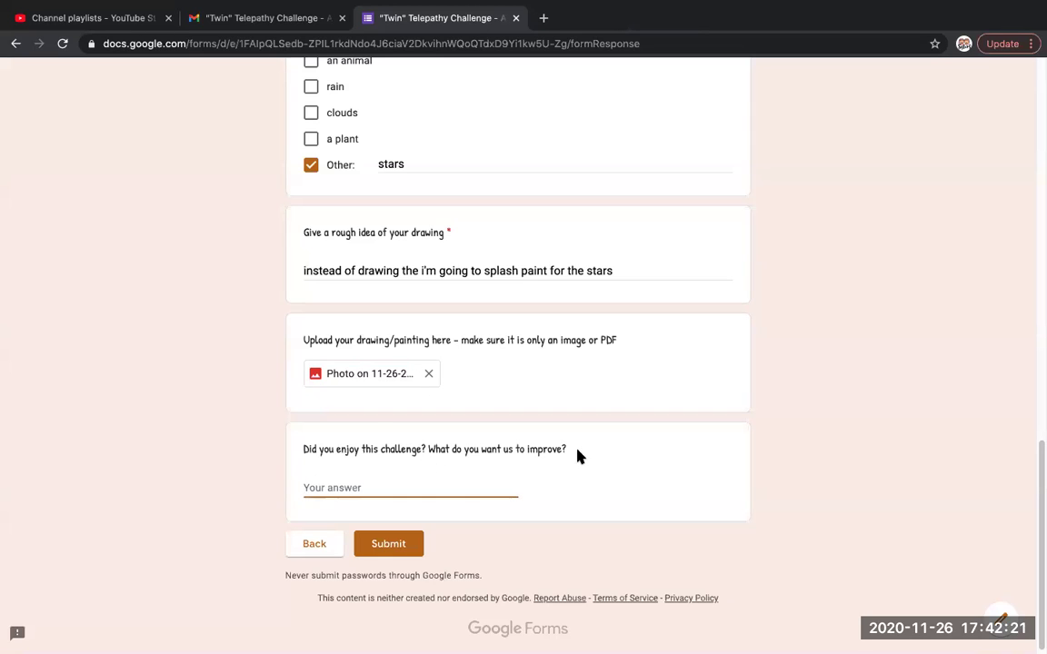
{"action": "left_click_drag", "start_coordinate": [576, 451], "coordinate": [211, 462]}
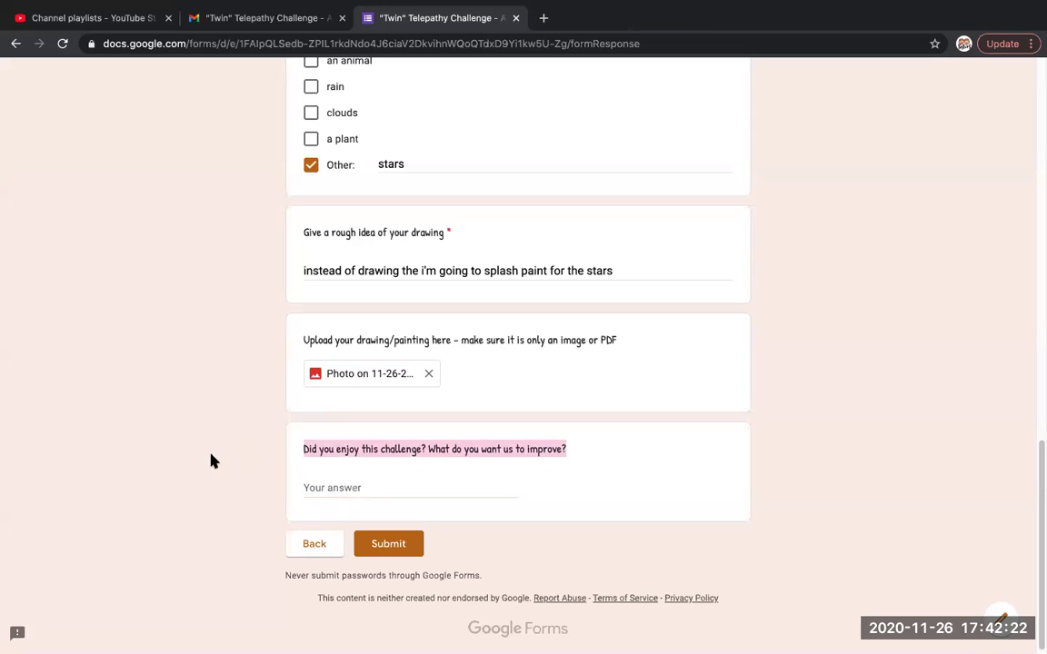
{"action": "left_click", "coordinate": [583, 513]}
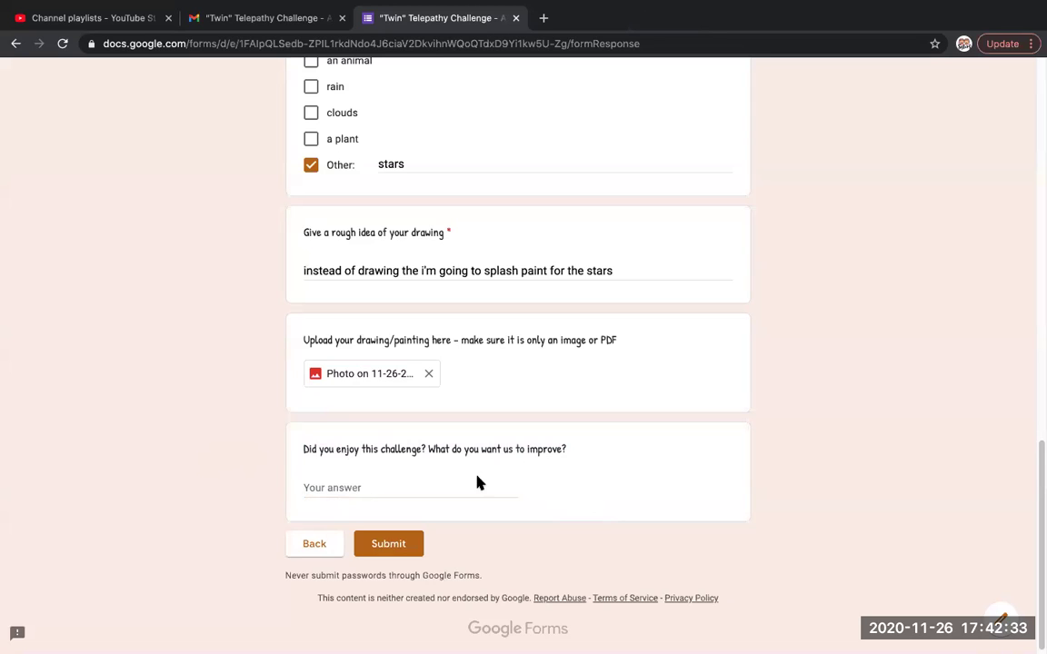
- Enter the feedback 'I enjoyed everything and I had a lot of fun playing this game'
{"action": "left_click", "coordinate": [414, 494]}
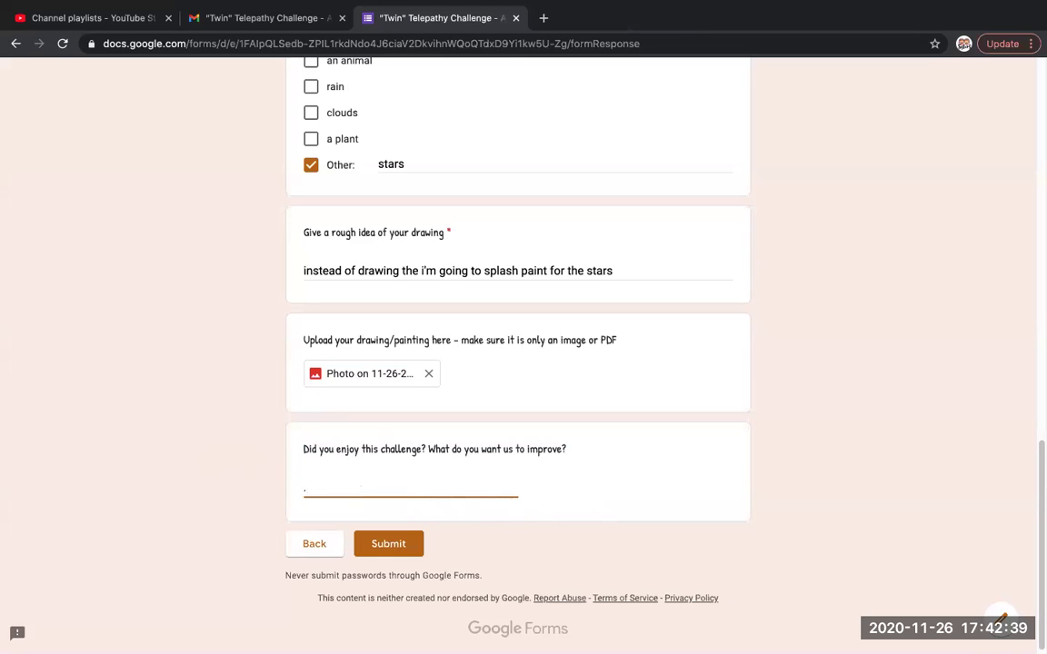
{"action": "key", "text": "BackSpace"}
{"action": "type", "text": "."}
{"action": "key", "text": "BackSpace"}
{"action": "type", "text": "."}
{"action": "key", "text": "BackSpace"}
{"action": "type", "text": "I enjoyed every"}
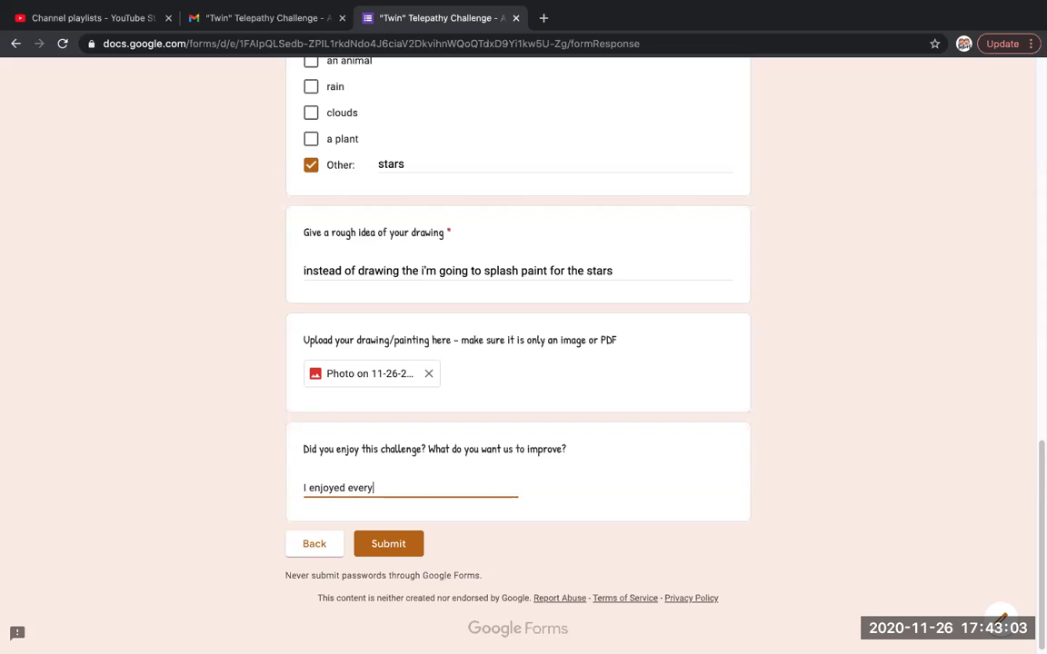
{"action": "type", "text": "thing a"}
{"action": "type", "text": "nd "}
{"action": "type", "text": "I "}
{"action": "type", "text": "d"}
{"action": "type", "text": "I "}
{"action": "type", "text": "had a"}
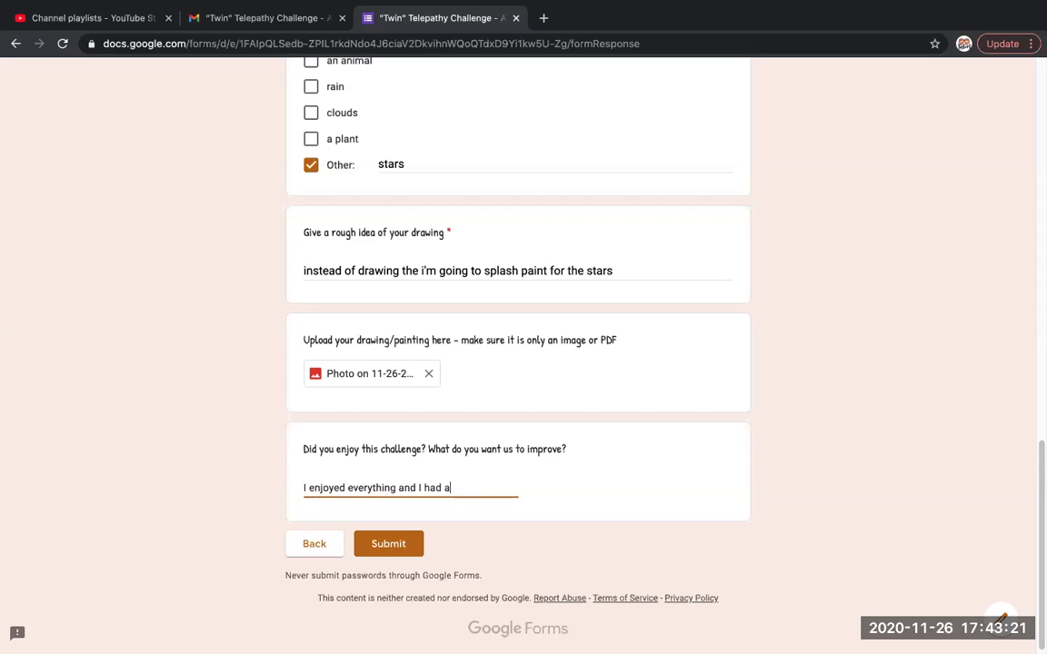
{"action": "type", "text": " lot of fun playi"}
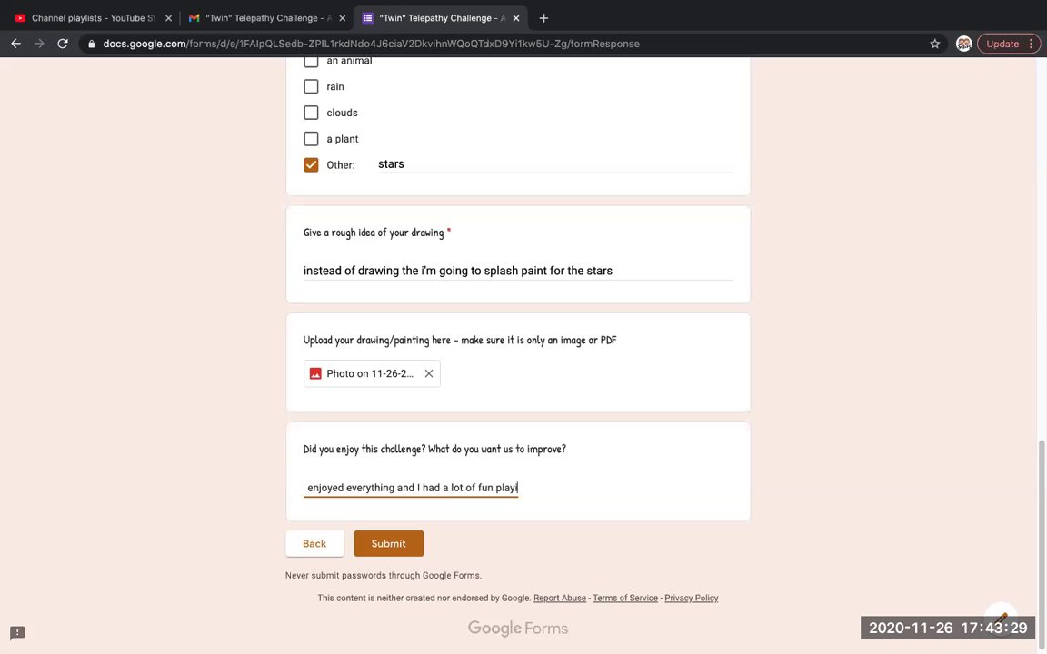
{"action": "type", "text": "ng this"}
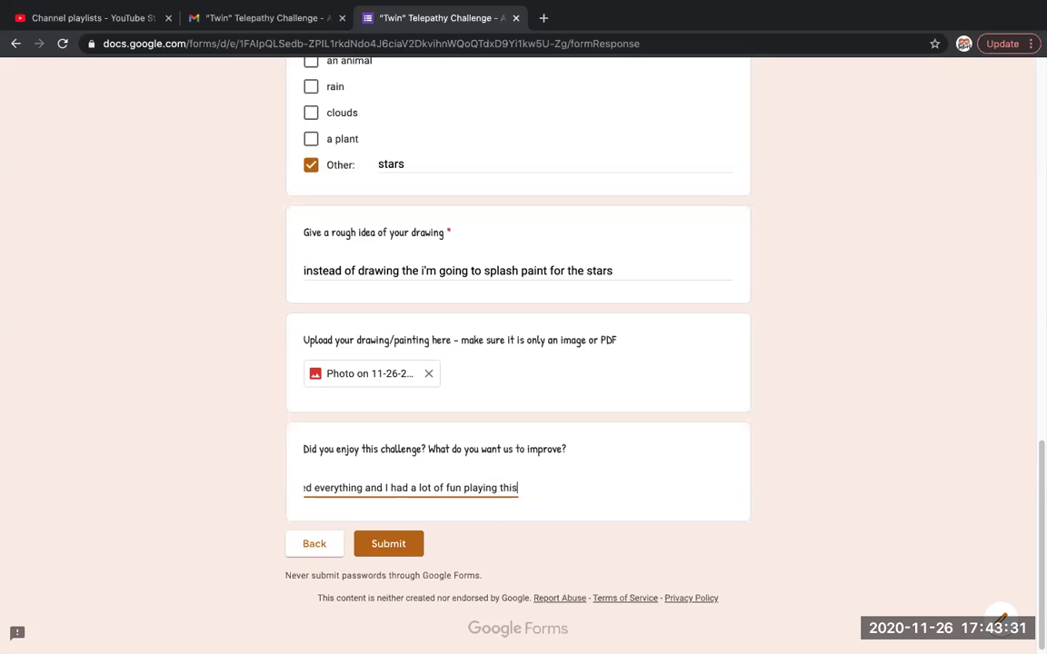
{"action": "type", "text": " game"}
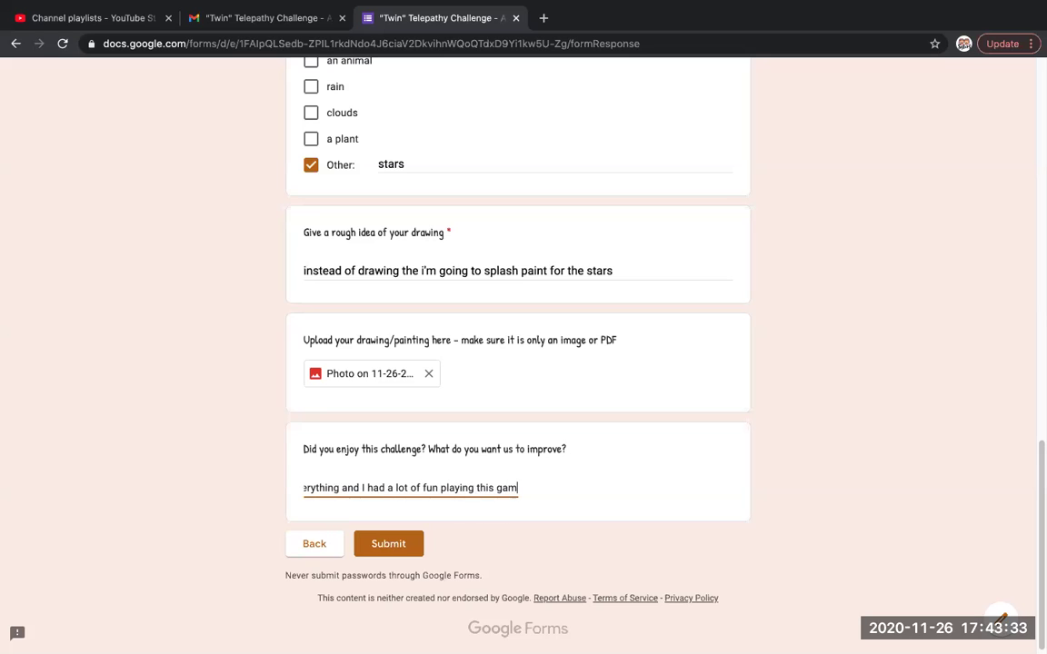
- Submit the completed Twin Telepathy Challenge form
{"action": "left_click", "coordinate": [410, 546]}
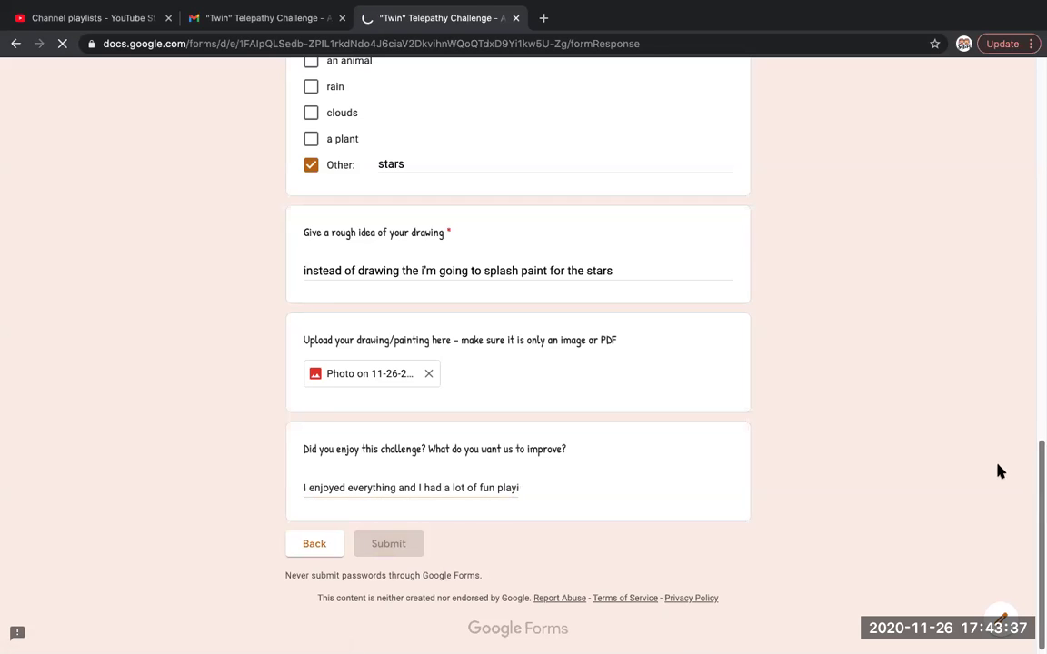